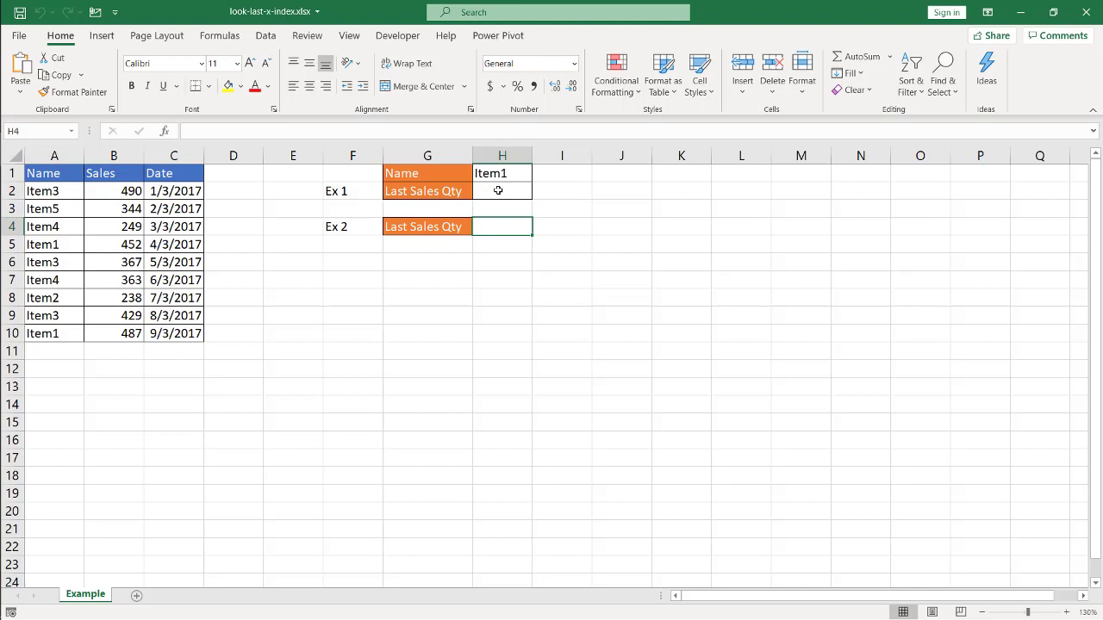
Step: Start an =XLOOKUP formula in H2 with H1's item name as the lookup value
{"action": "left_click", "coordinate": [498, 191]}
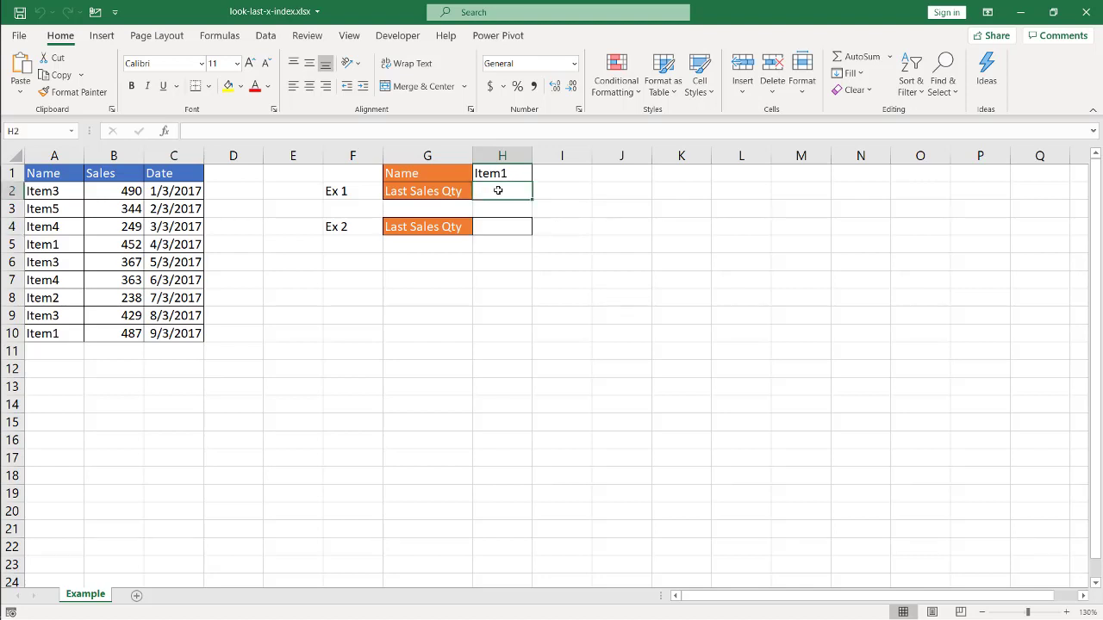
{"action": "type", "text": "=xl"}
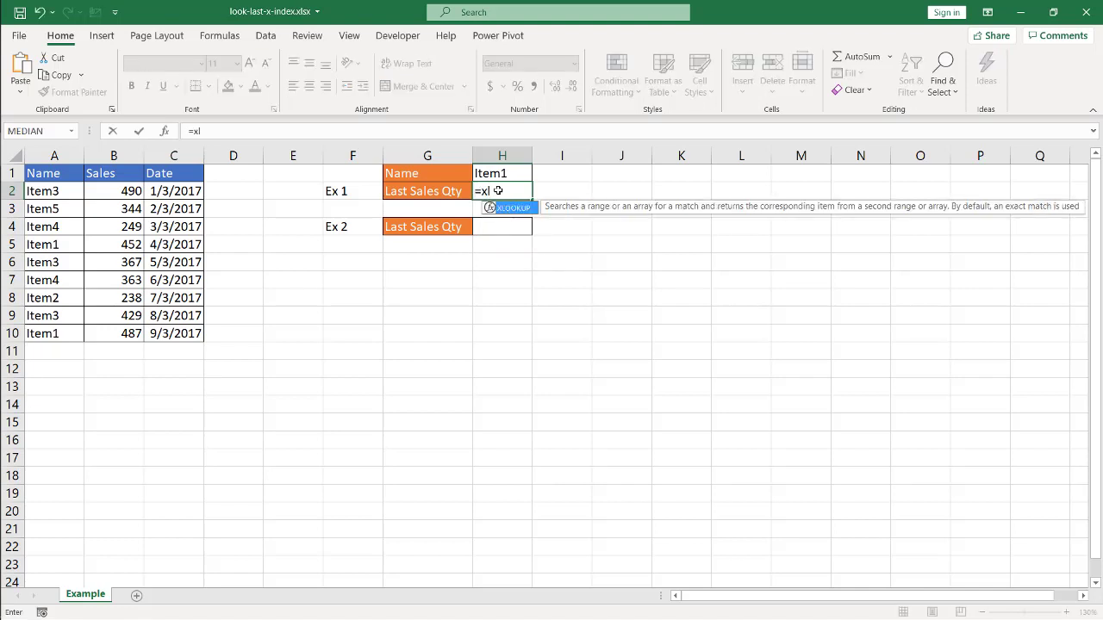
{"action": "key", "text": "Tab"}
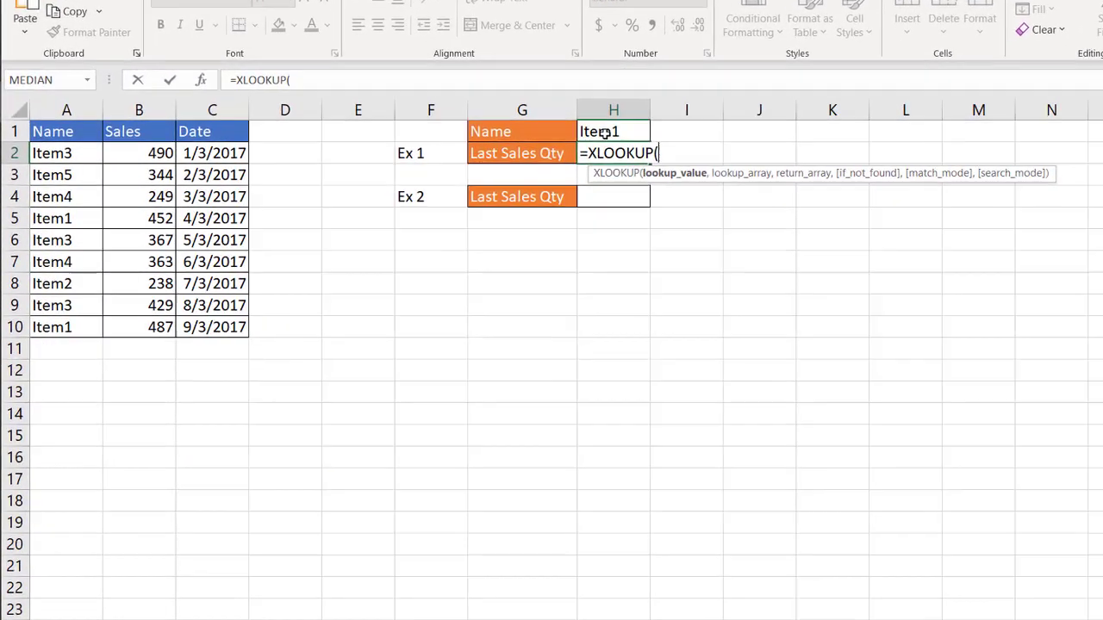
{"action": "left_click", "coordinate": [494, 174]}
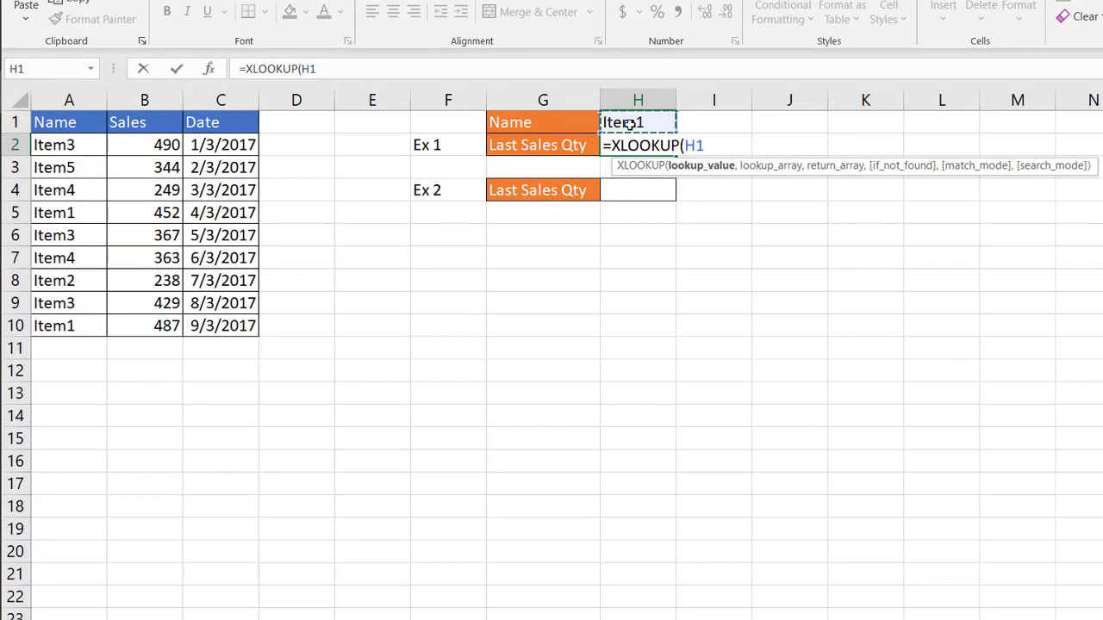
{"action": "type", "text": ","}
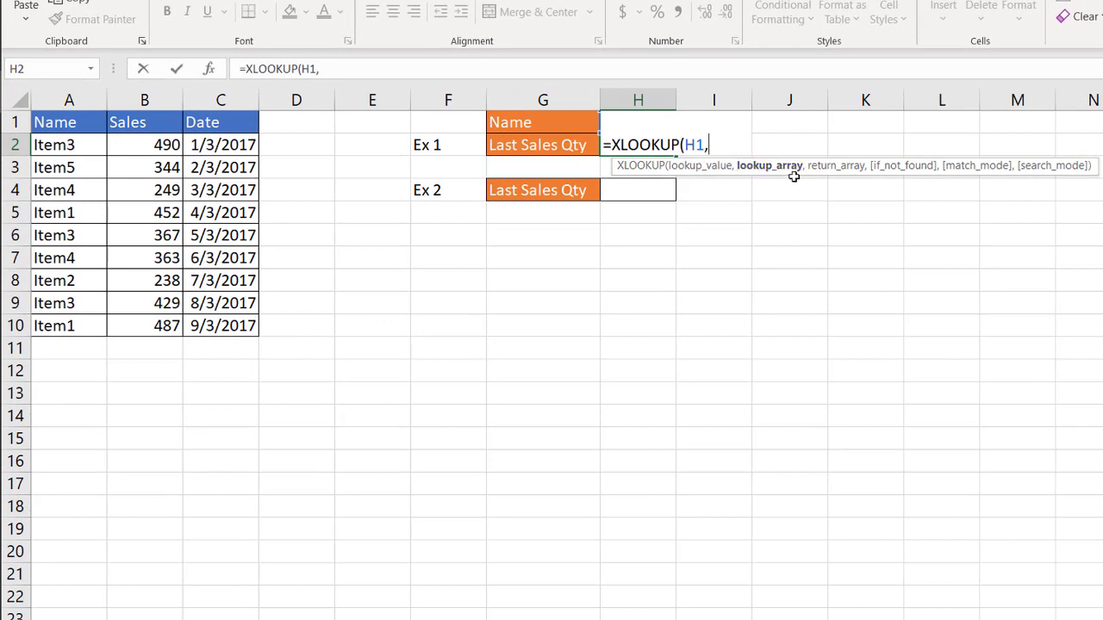
Step: Set item names A2:A10 as the lookup range and Sales B2:B10 as the return range
{"action": "left_click_drag", "start_coordinate": [801, 174], "coordinate": [932, 175]}
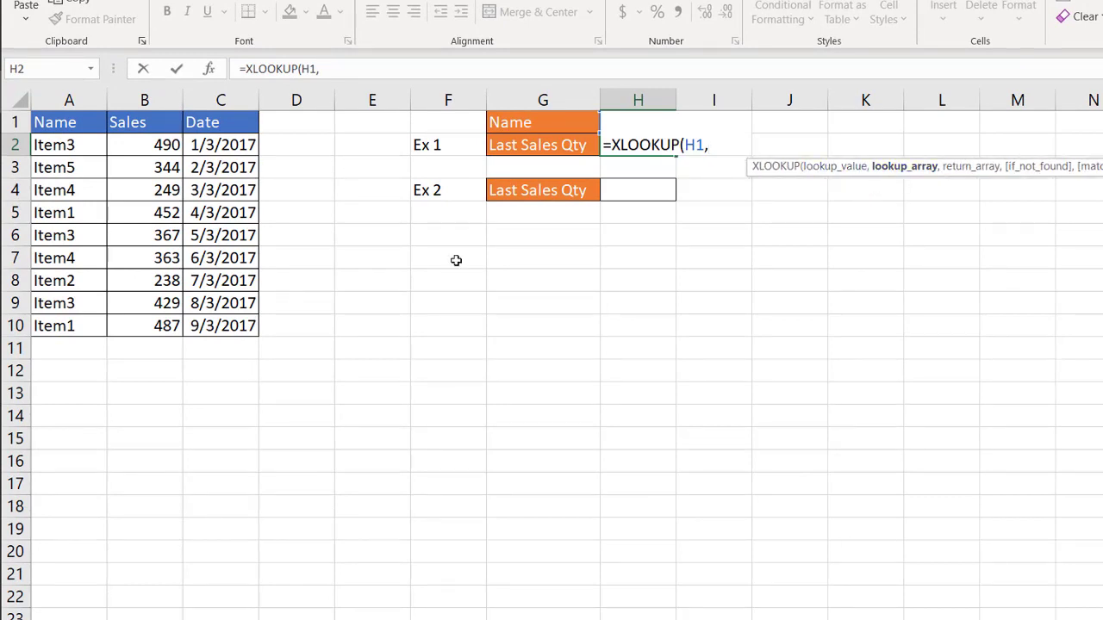
{"action": "left_click_drag", "start_coordinate": [54, 148], "coordinate": [56, 325]}
{"action": "type", "text": ","}
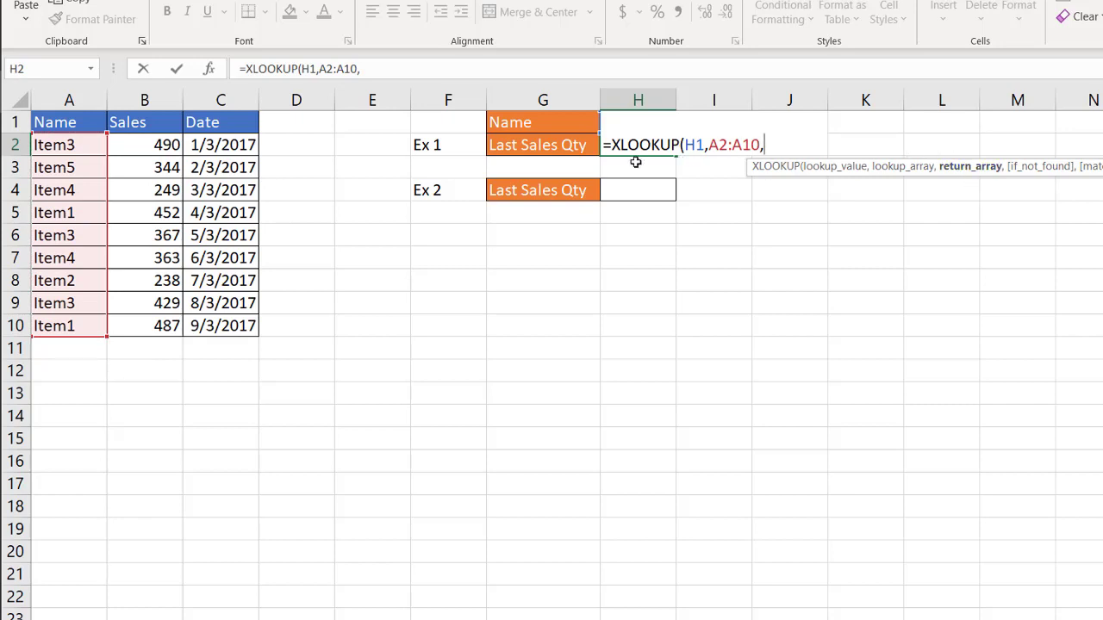
{"action": "left_click_drag", "start_coordinate": [148, 144], "coordinate": [206, 308]}
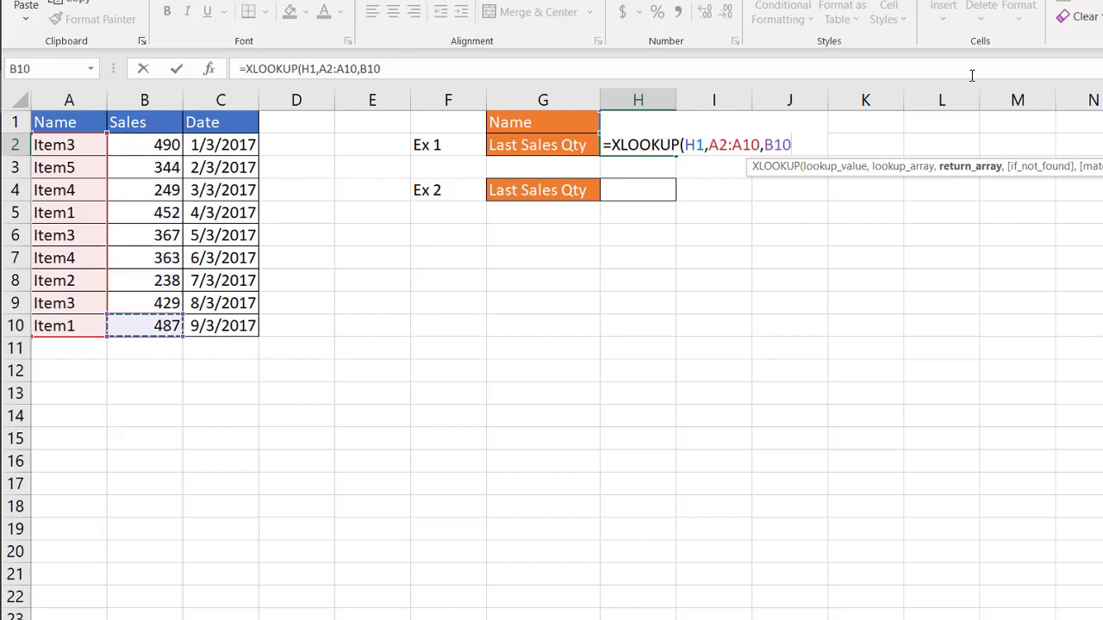
{"action": "left_click", "coordinate": [144, 147]}
{"action": "left_click_drag", "start_coordinate": [145, 167], "coordinate": [140, 324]}
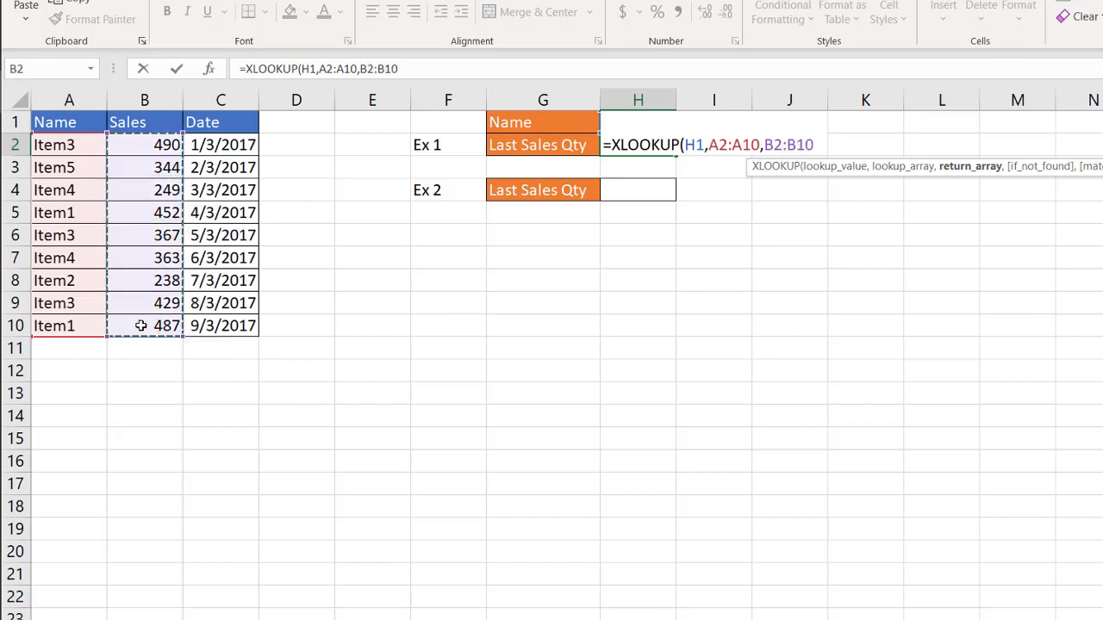
Step: Add a "not found" fallback and last-to-first search mode so H2 returns 487
{"action": "type", "text": ","}
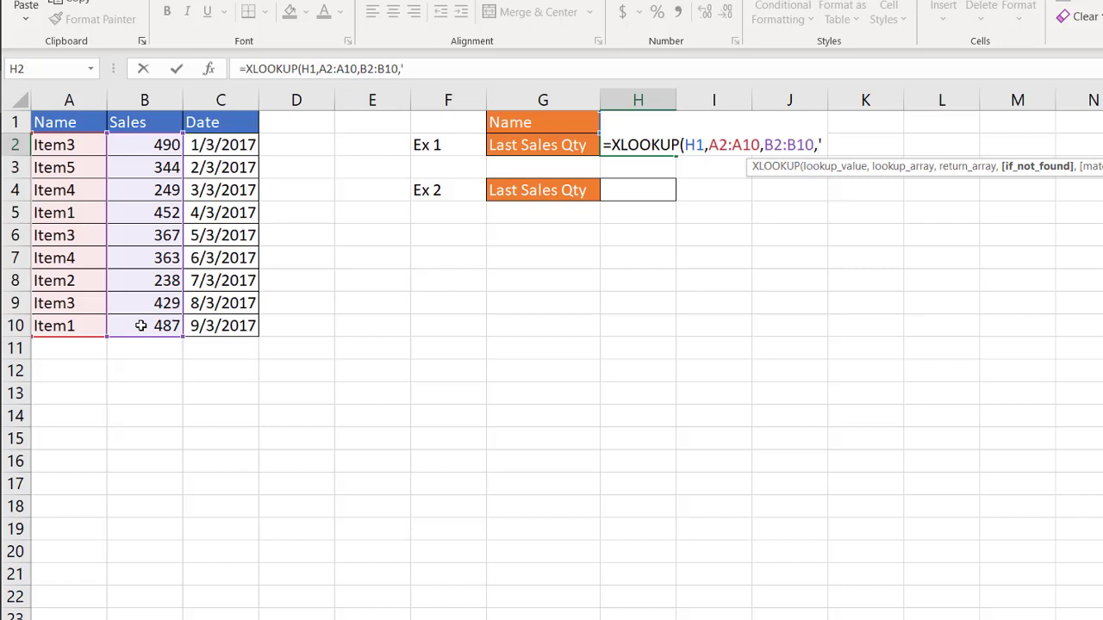
{"action": "type", "text": "\"not found"}
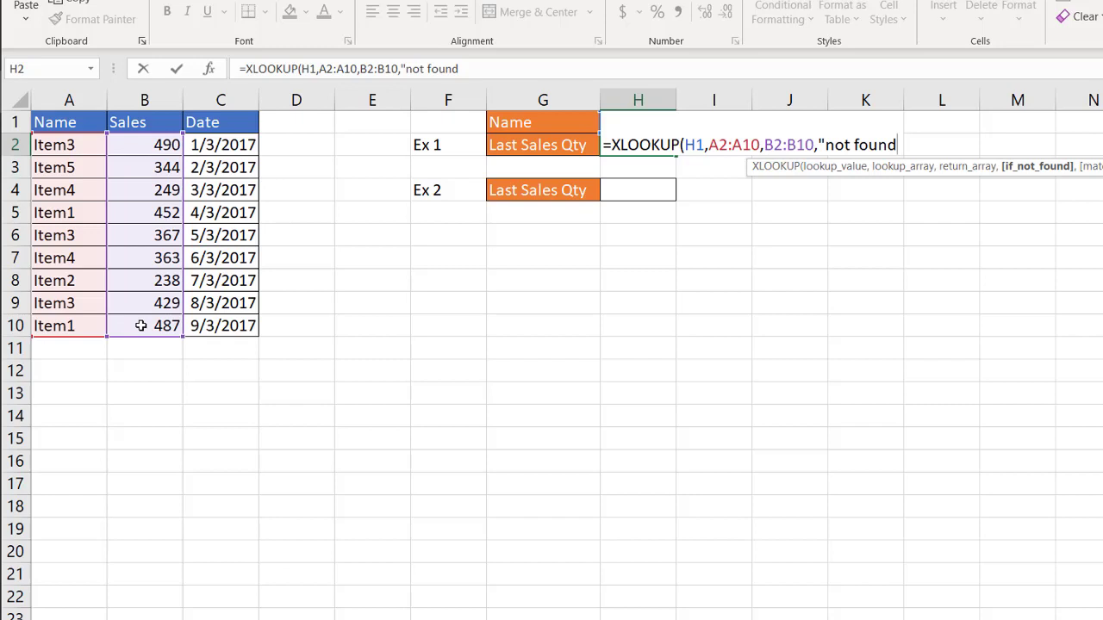
{"action": "type", "text": "\","}
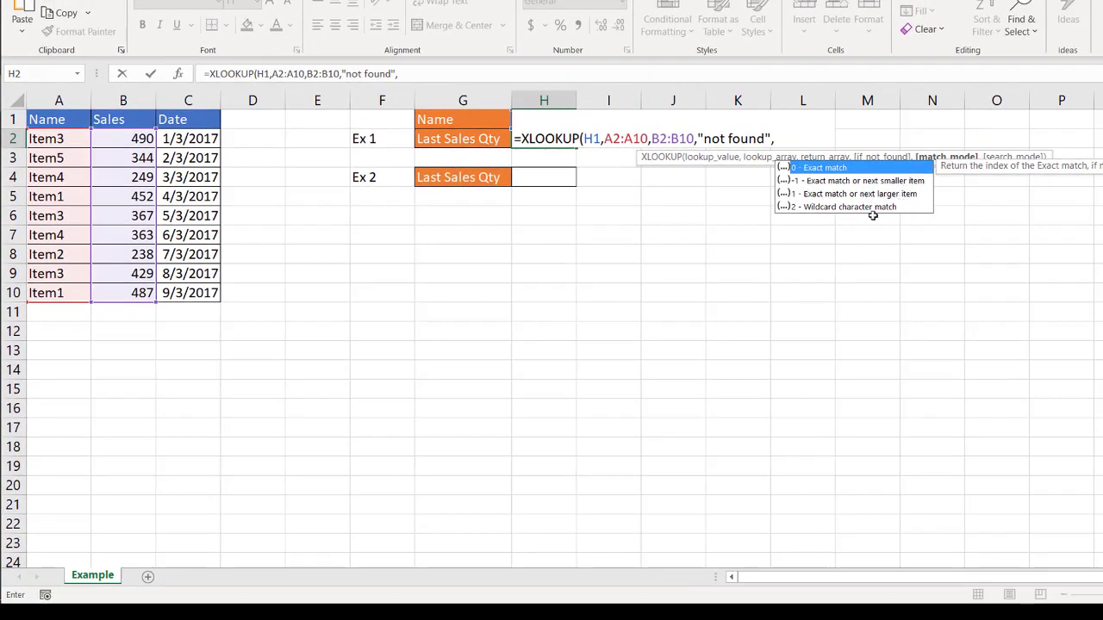
{"action": "type", "text": ","}
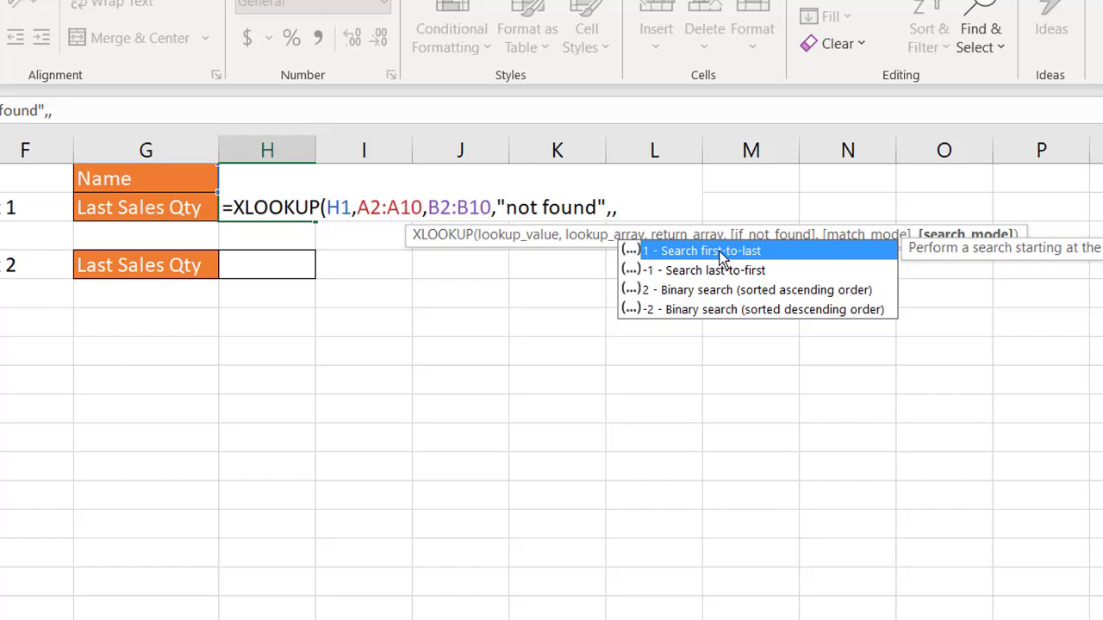
{"action": "left_click", "coordinate": [694, 272]}
{"action": "double_click", "coordinate": [695, 272]}
{"action": "left_click", "coordinate": [694, 273]}
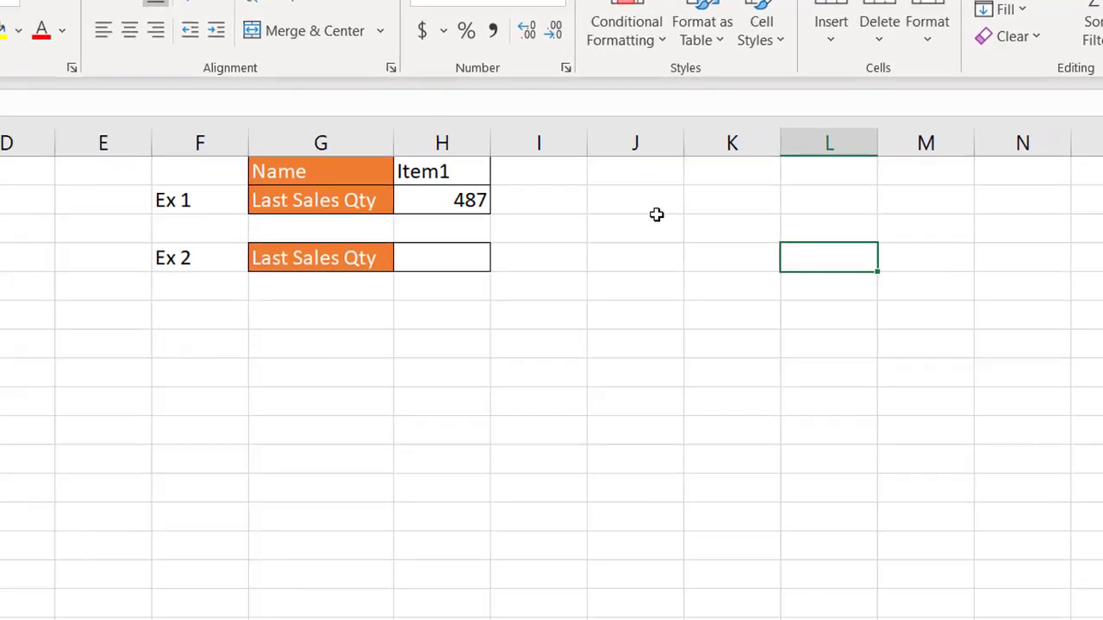
{"action": "left_click", "coordinate": [270, 209]}
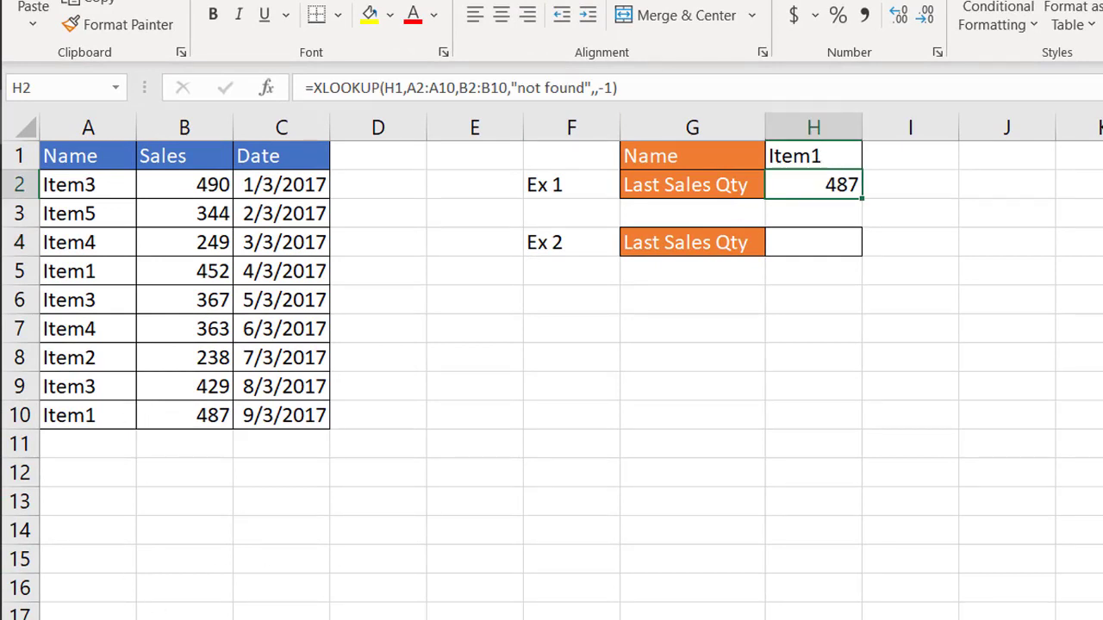
{"action": "left_click", "coordinate": [607, 90]}
{"action": "key", "text": "BackSpace"}
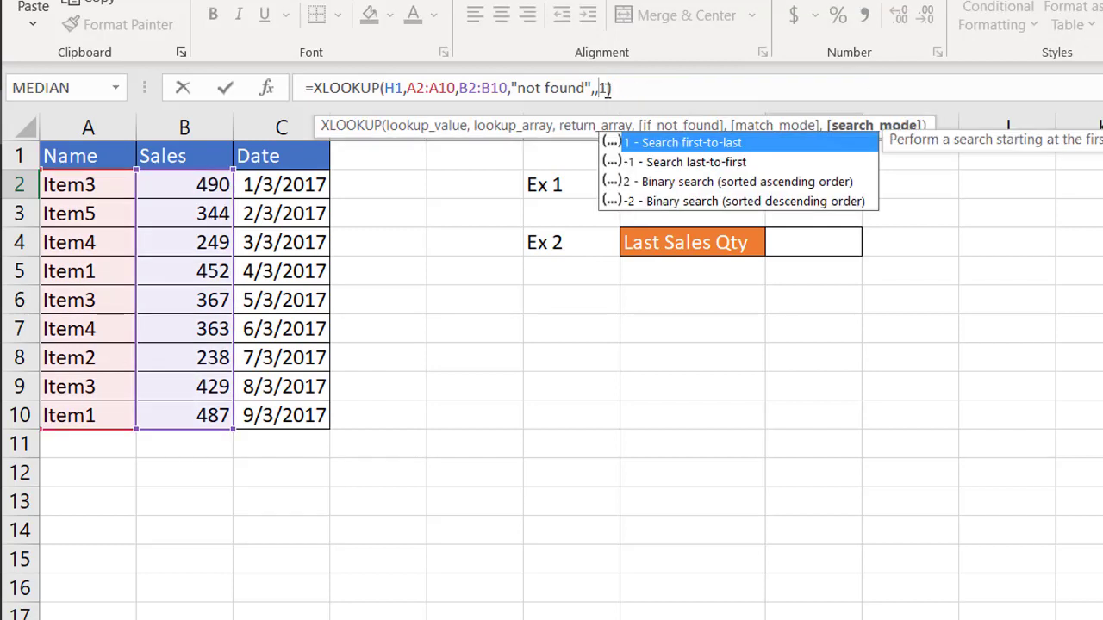
{"action": "key", "text": "Return"}
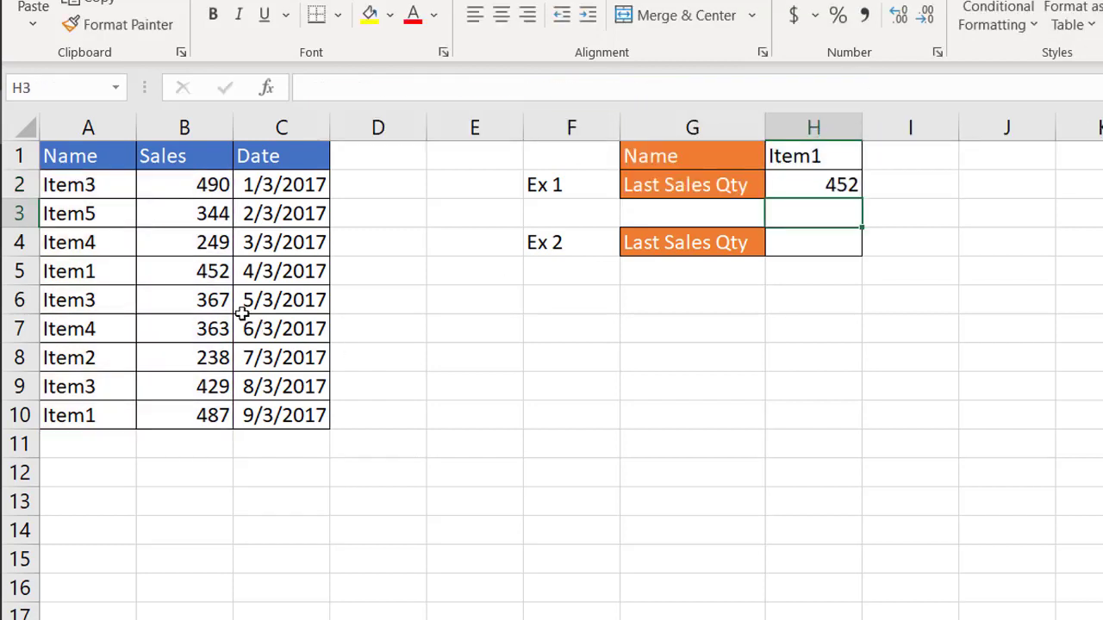
{"action": "left_click", "coordinate": [185, 270]}
{"action": "left_click", "coordinate": [847, 177]}
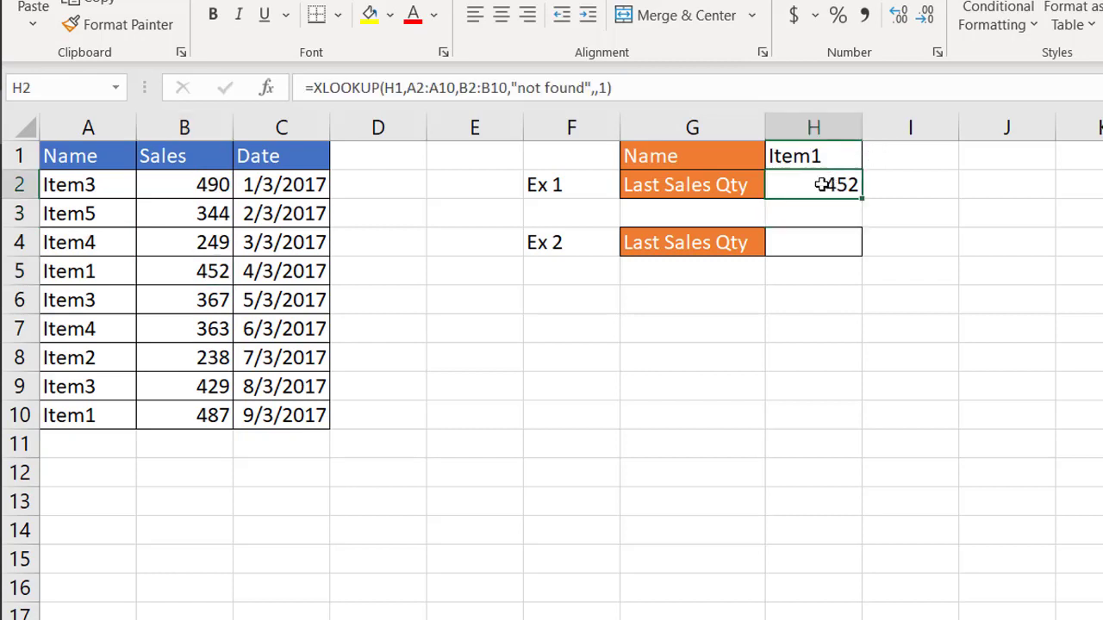
{"action": "left_click", "coordinate": [601, 90]}
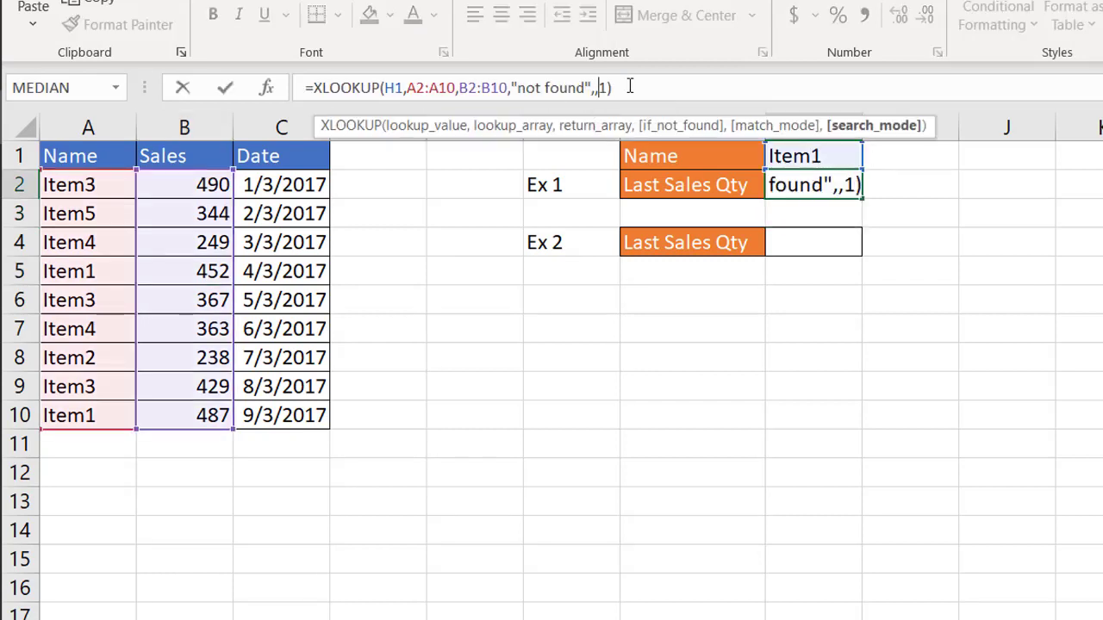
{"action": "type", "text": "1"}
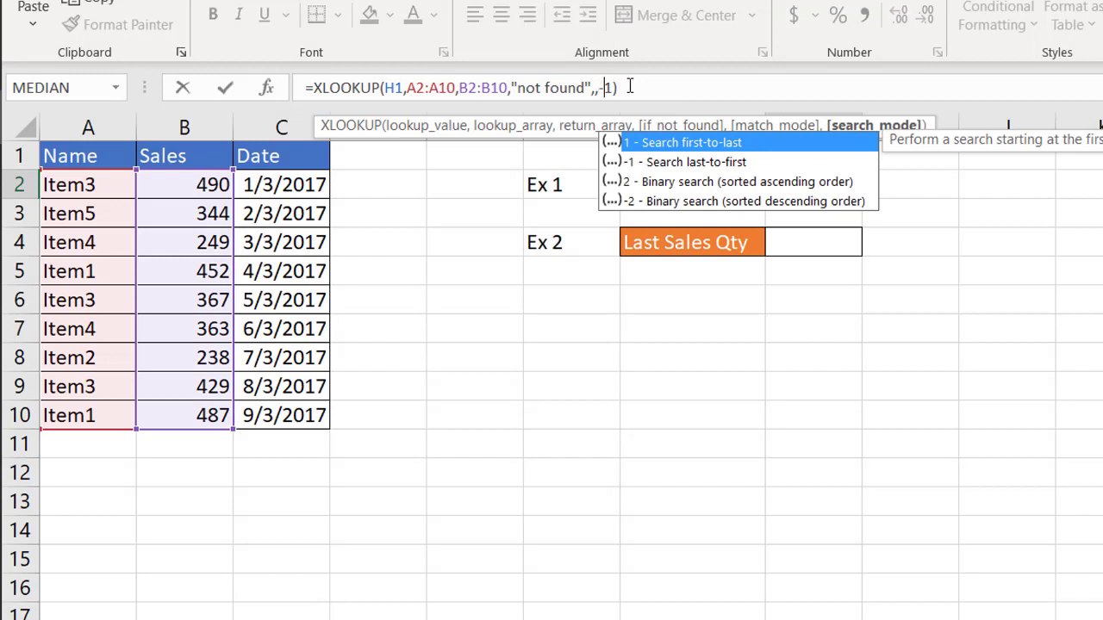
{"action": "type", "text": "-"}
{"action": "key", "text": "Return"}
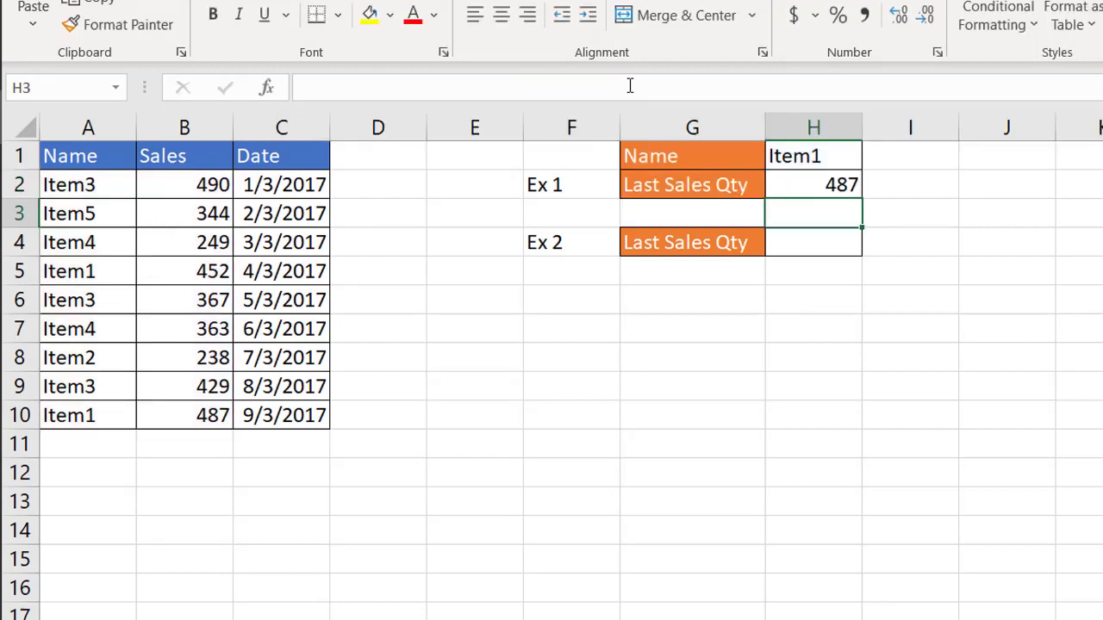
Step: Start =INDEX over Sales B2:B10 in H4 and nest a MATCH function
{"action": "left_click", "coordinate": [809, 234]}
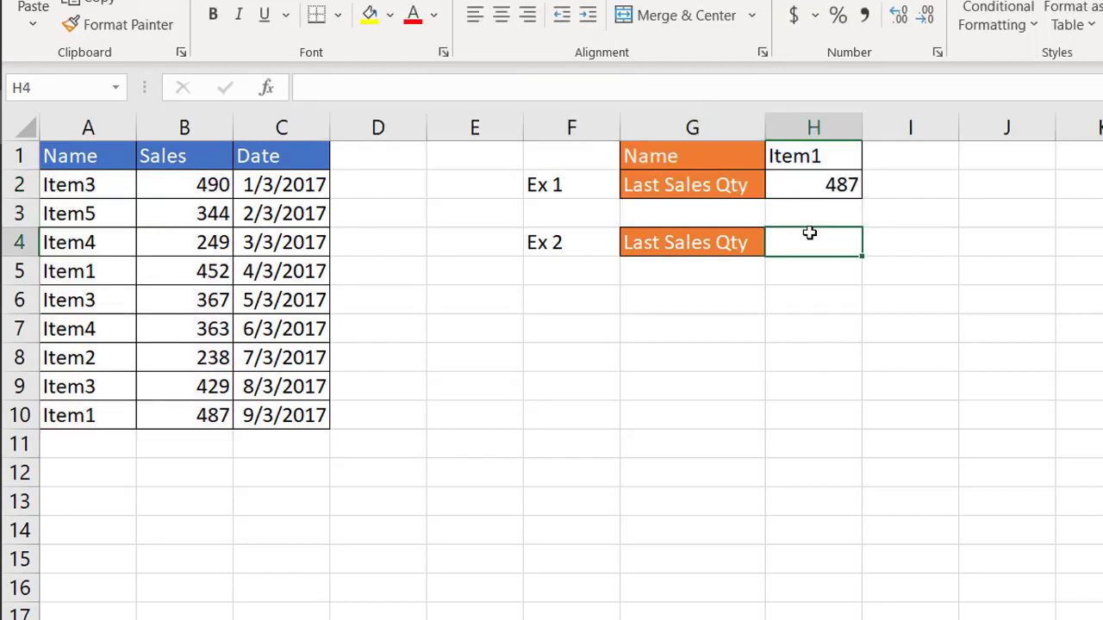
{"action": "type", "text": "="}
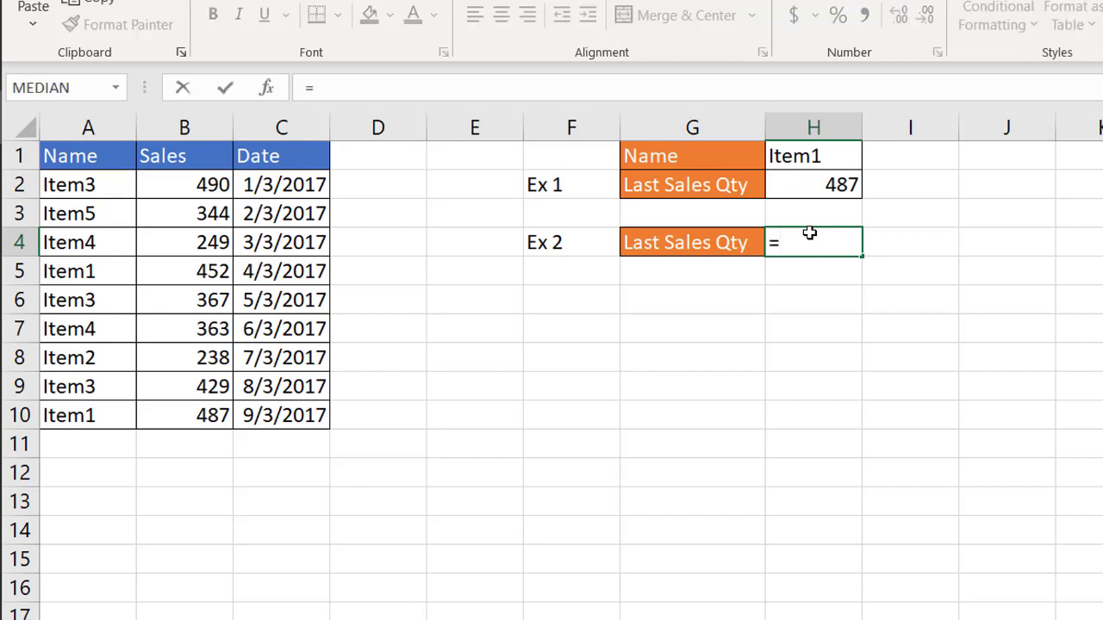
{"action": "type", "text": "index"}
{"action": "key", "text": "Tab"}
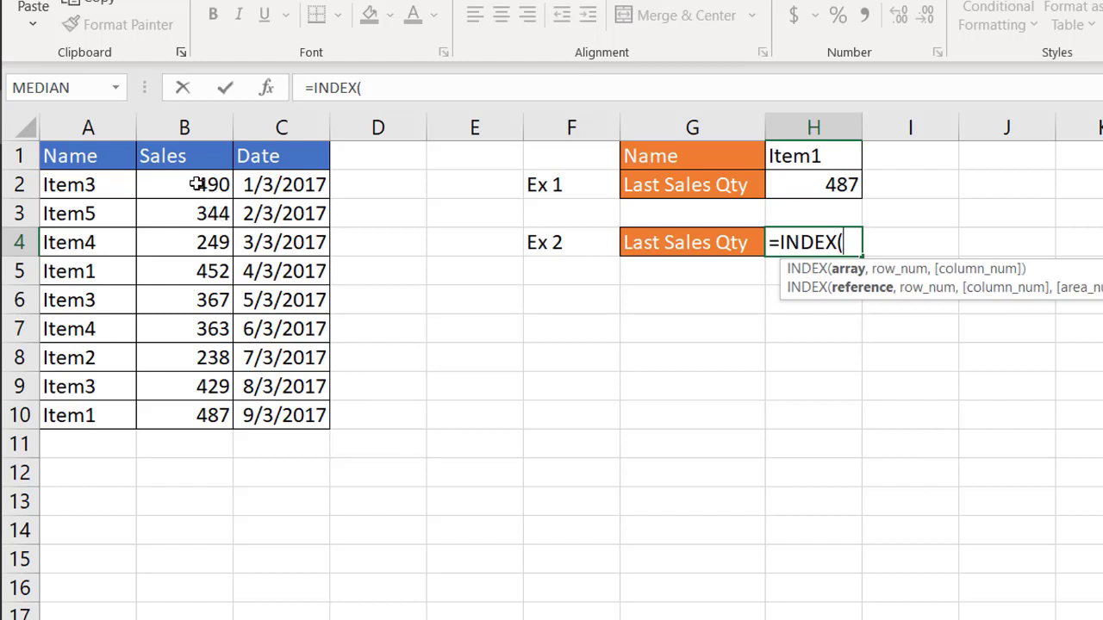
{"action": "left_click_drag", "start_coordinate": [197, 184], "coordinate": [211, 405]}
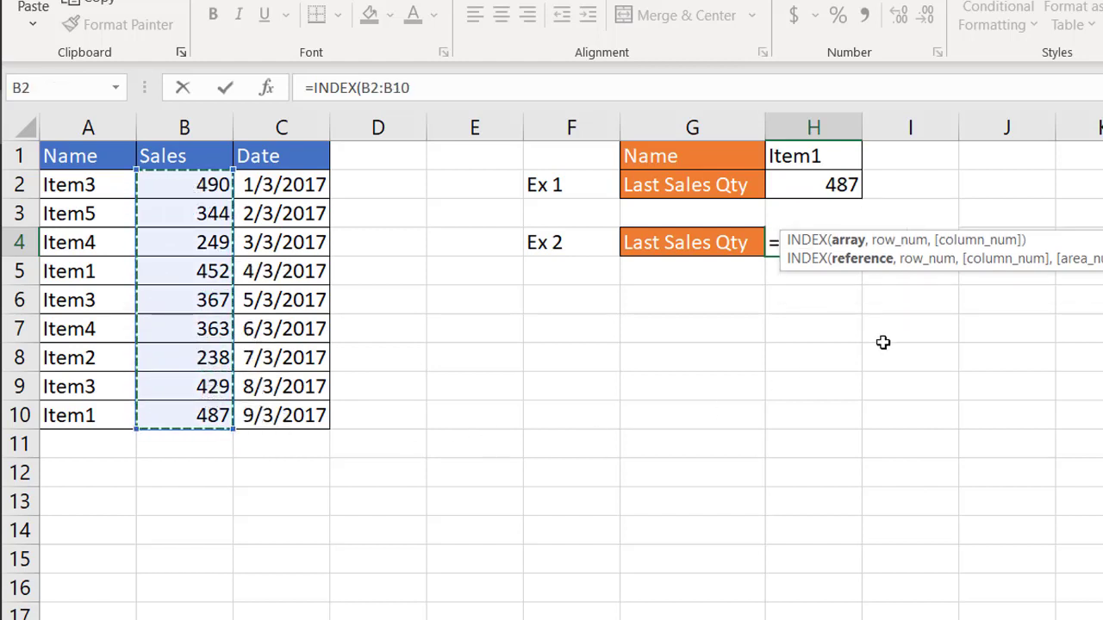
{"action": "left_click_drag", "start_coordinate": [1068, 229], "coordinate": [1100, 307]}
{"action": "type", "text": ","}
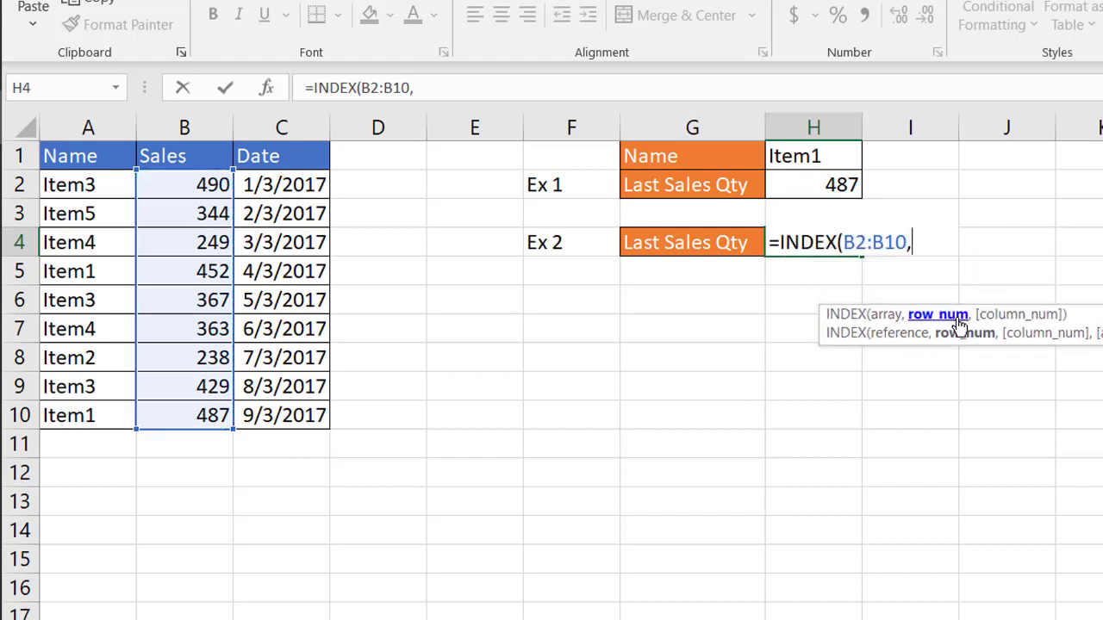
{"action": "type", "text": "match"}
{"action": "key", "text": "Tab"}
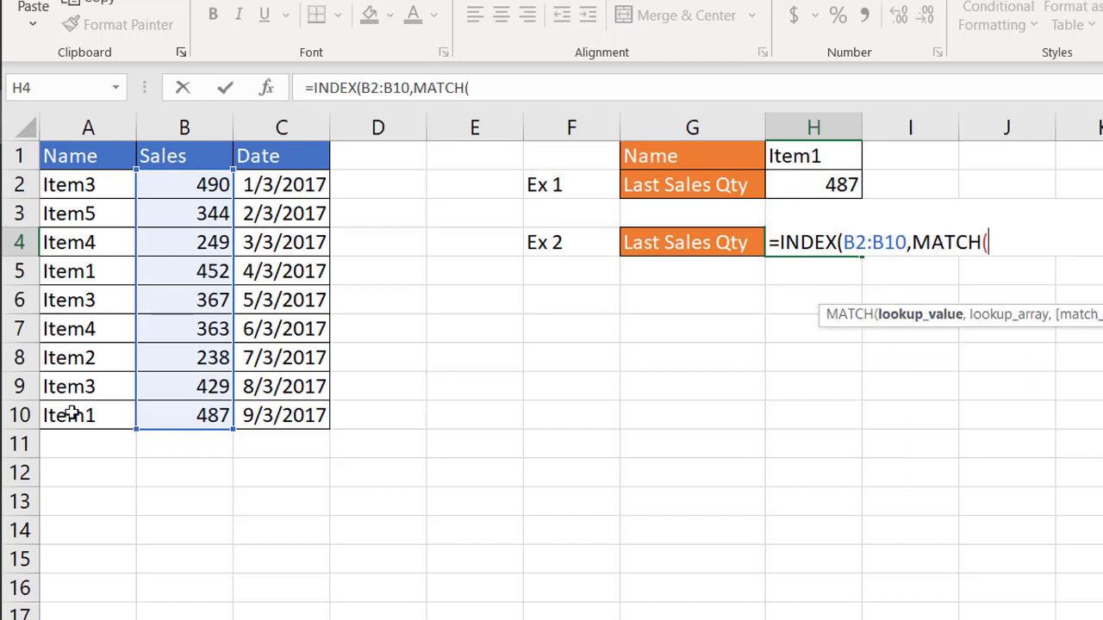
Step: Complete MATCH(2,1/(A2:A10=H1)) and enter the formula, giving 487
{"action": "type", "text": "2,"}
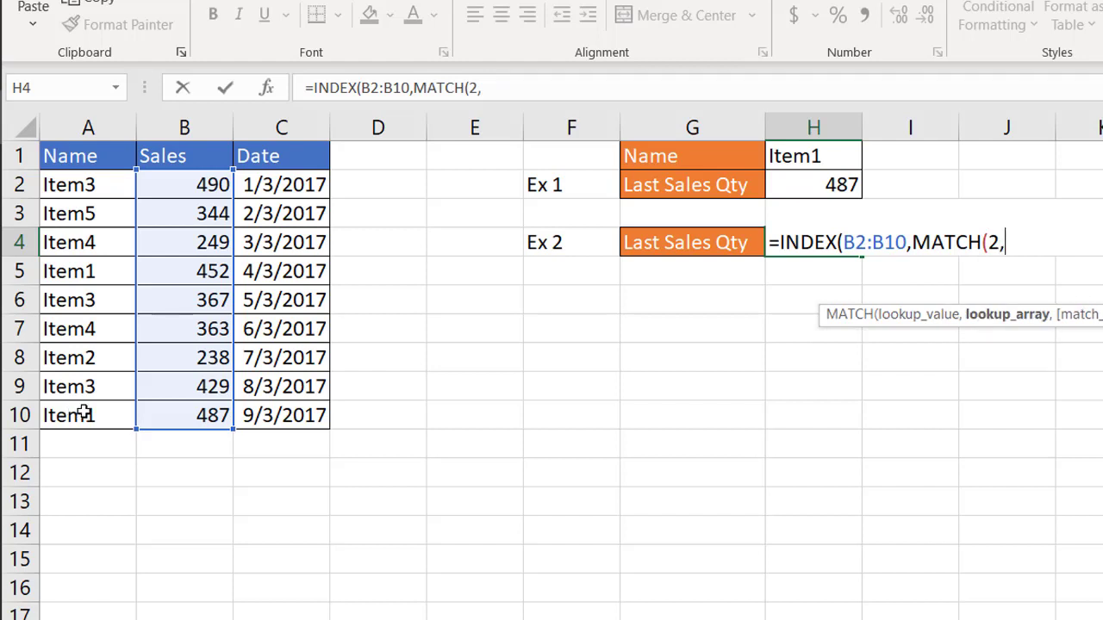
{"action": "left_click", "coordinate": [641, 91]}
{"action": "type", "text": "1"}
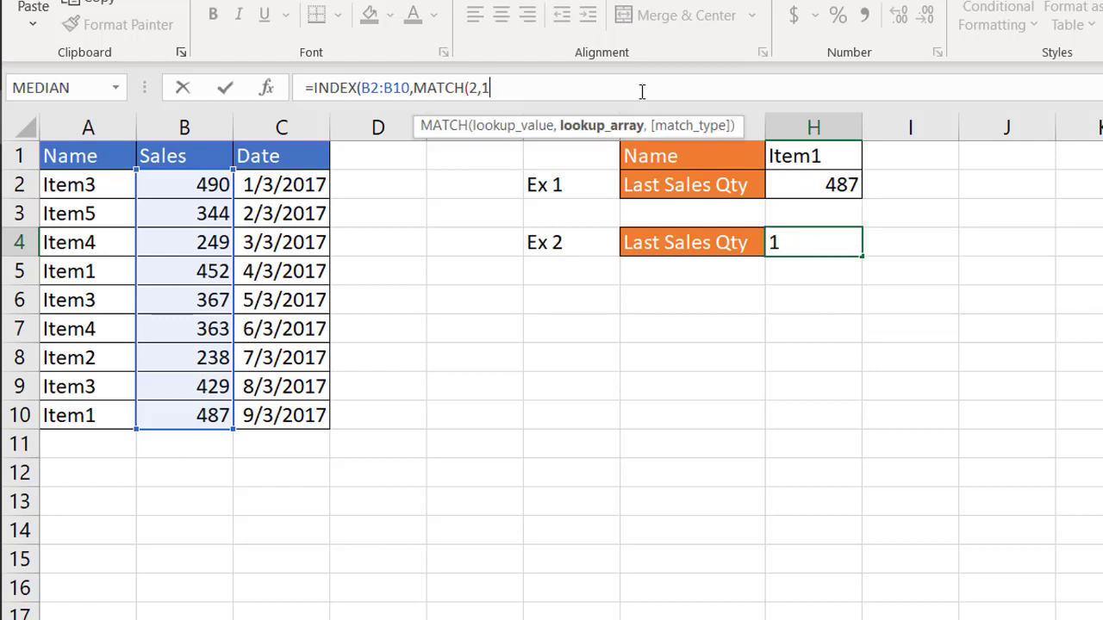
{"action": "type", "text": "/("}
{"action": "left_click_drag", "start_coordinate": [97, 187], "coordinate": [81, 407]}
{"action": "left_click", "coordinate": [76, 412]}
{"action": "left_click_drag", "start_coordinate": [81, 183], "coordinate": [81, 414]}
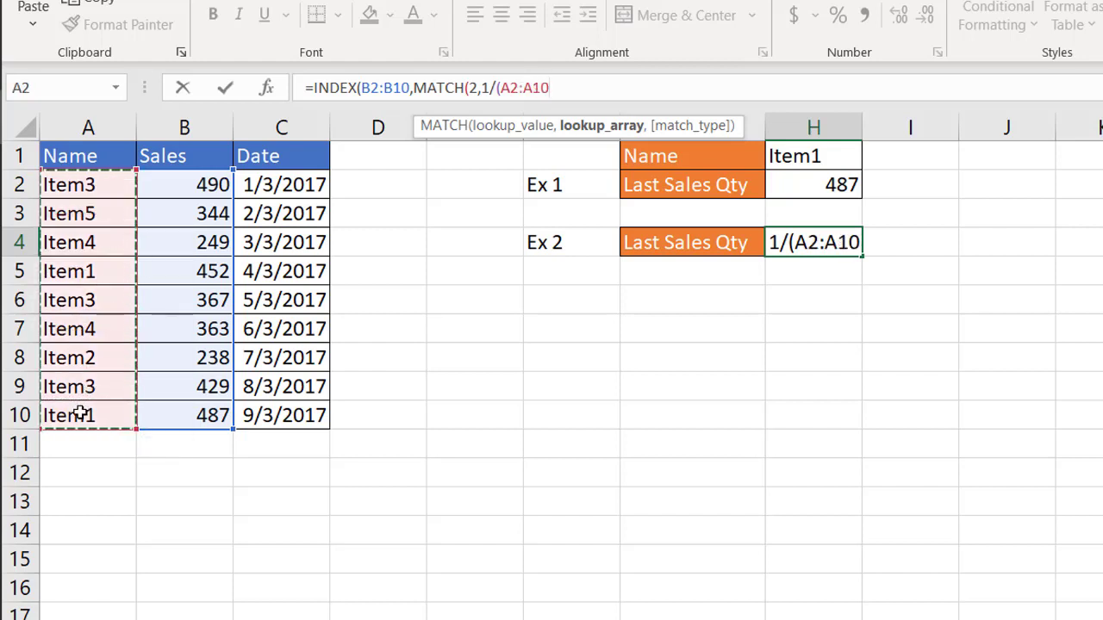
{"action": "type", "text": "="}
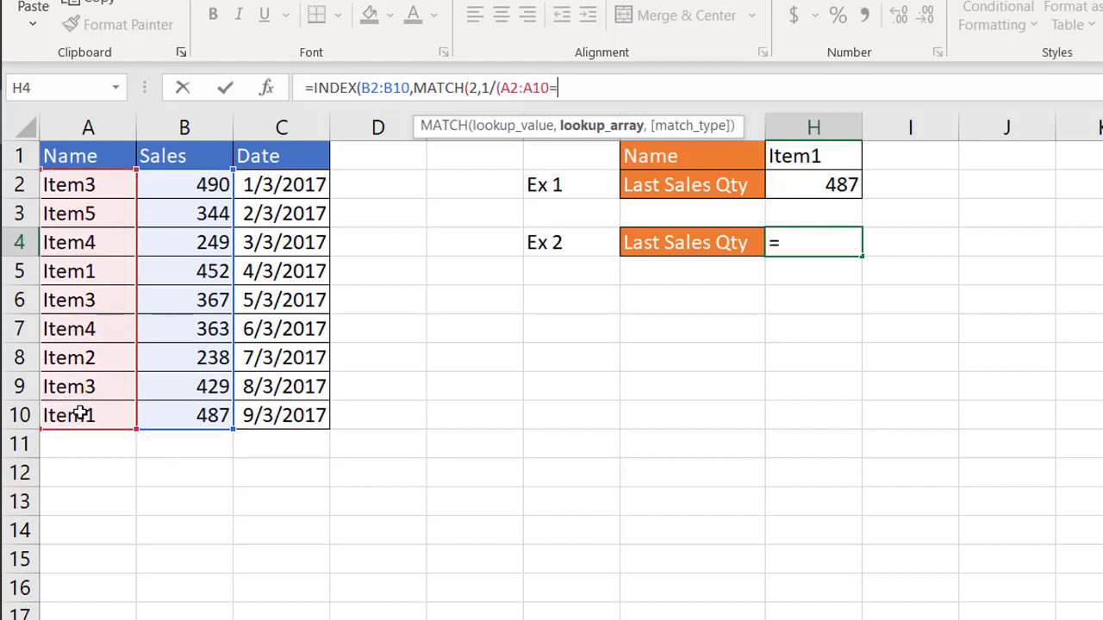
{"action": "left_click", "coordinate": [835, 157]}
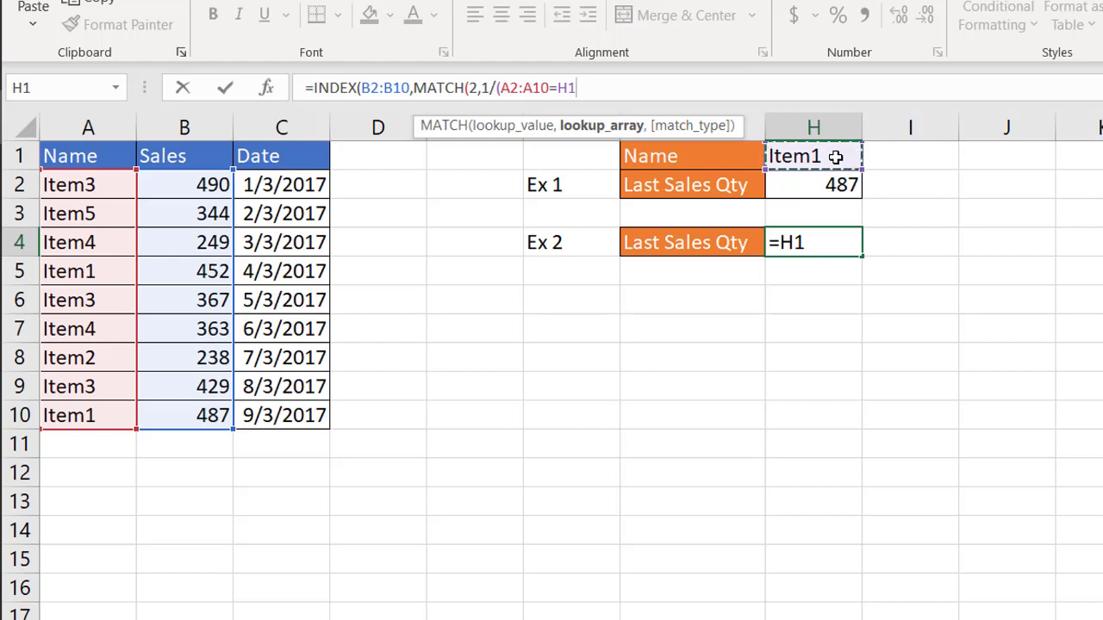
{"action": "type", "text": "))"}
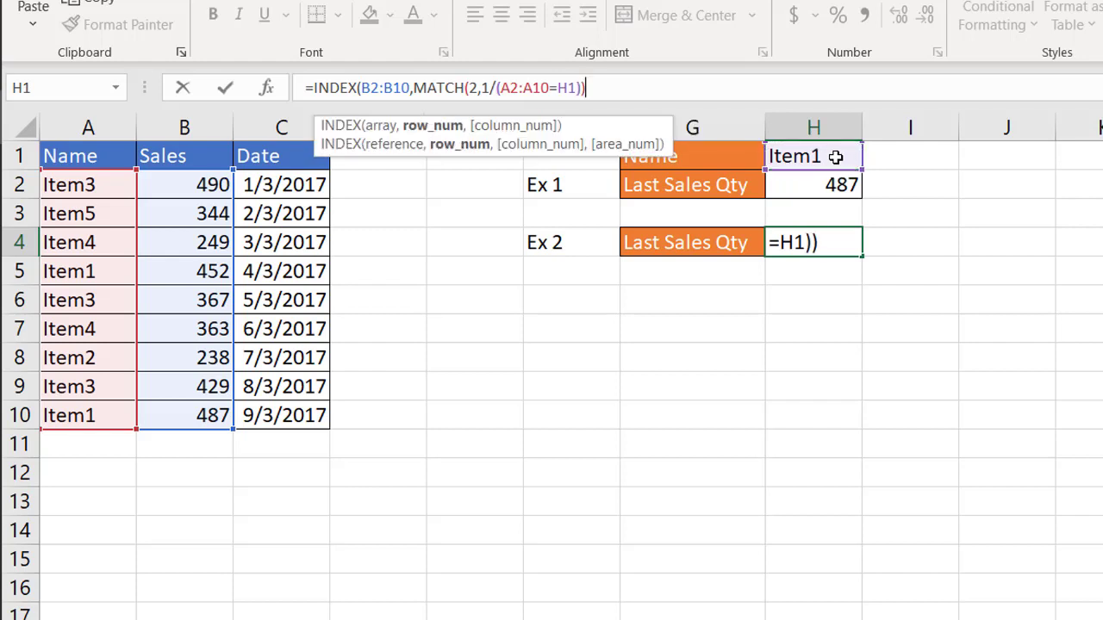
{"action": "type", "text": ")"}
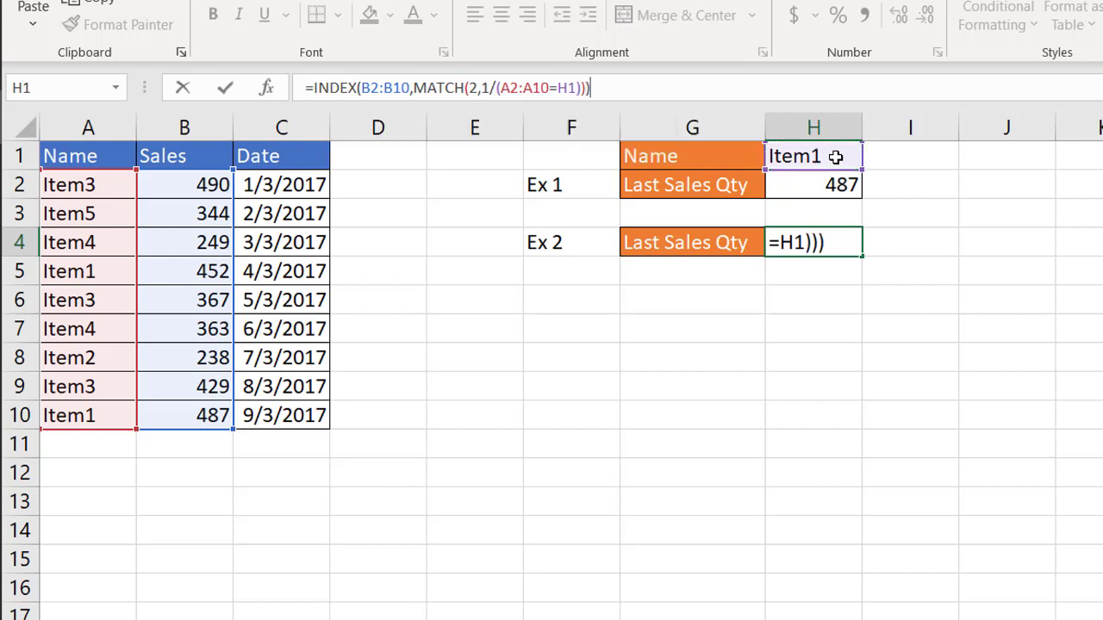
{"action": "key", "text": "Return"}
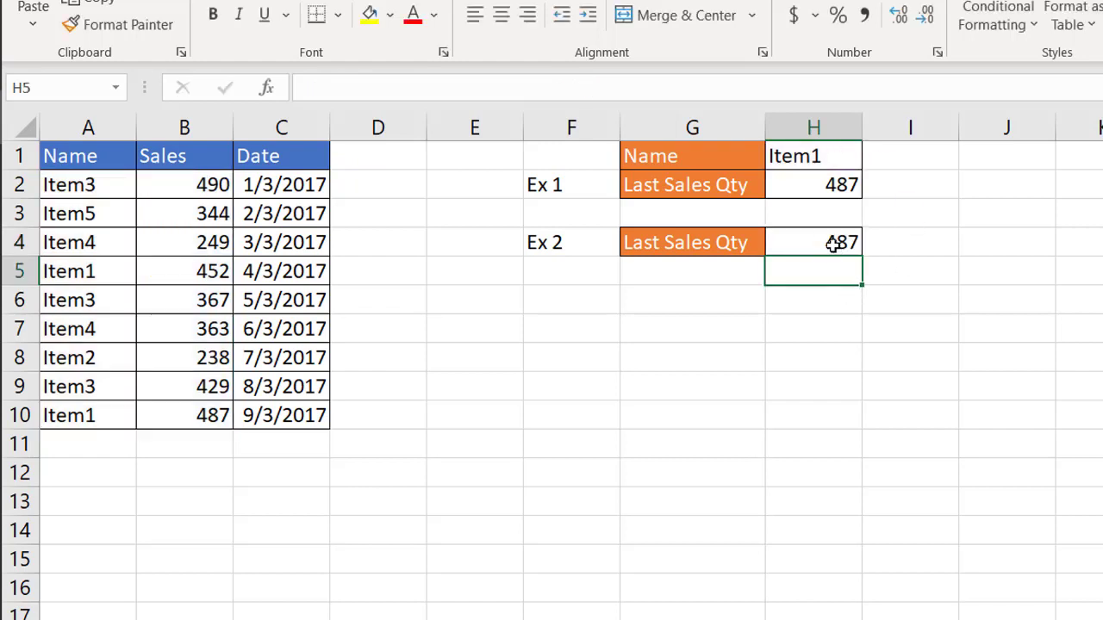
Step: Change H1's item from Item1 to Item3 so both lookups show 429
{"action": "left_click", "coordinate": [833, 244]}
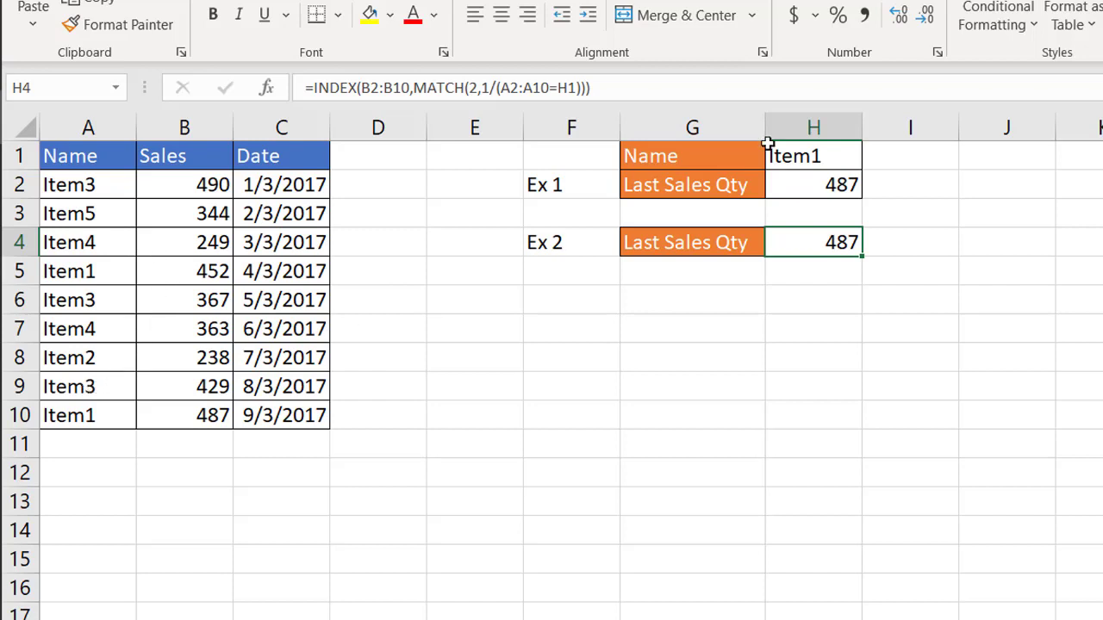
{"action": "left_click", "coordinate": [832, 157]}
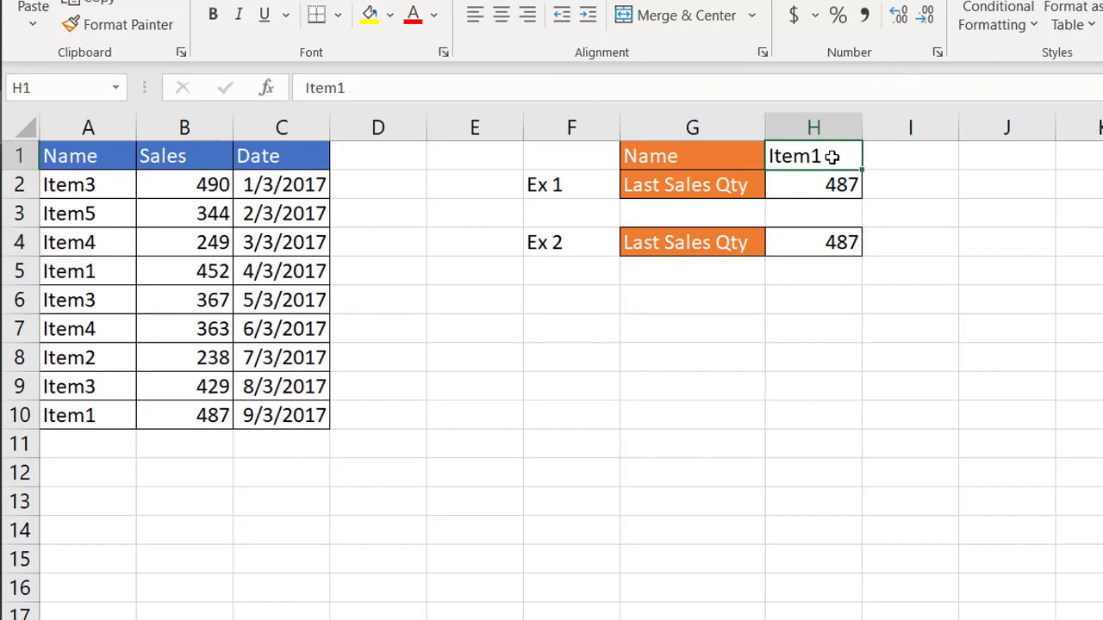
{"action": "left_click", "coordinate": [383, 86]}
{"action": "type", "text": "3"}
{"action": "key", "text": "Return"}
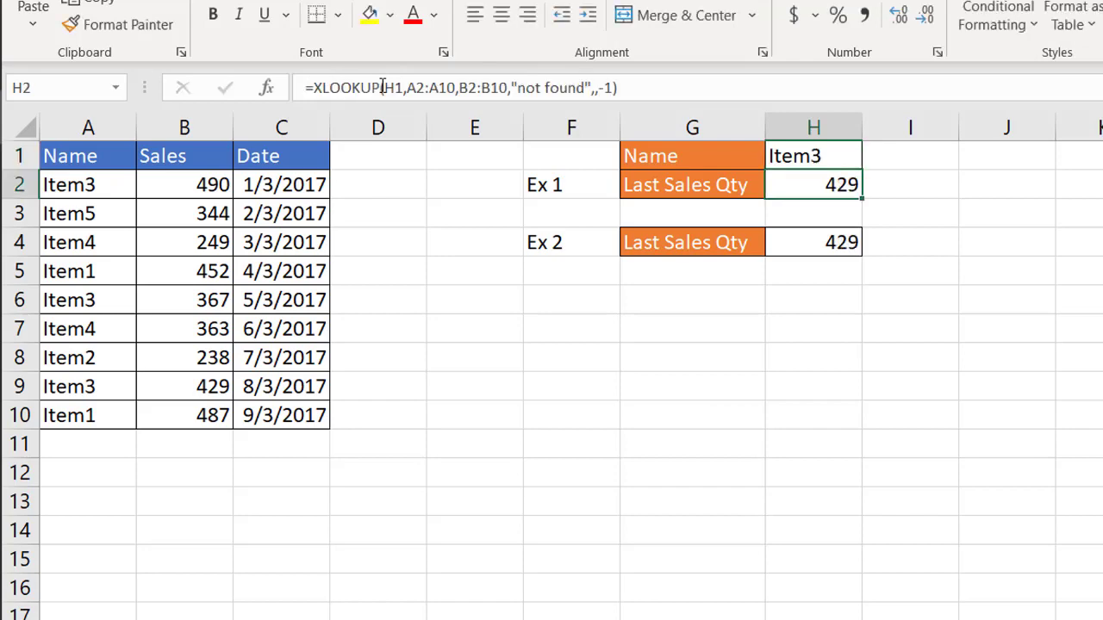
{"action": "left_click", "coordinate": [834, 242]}
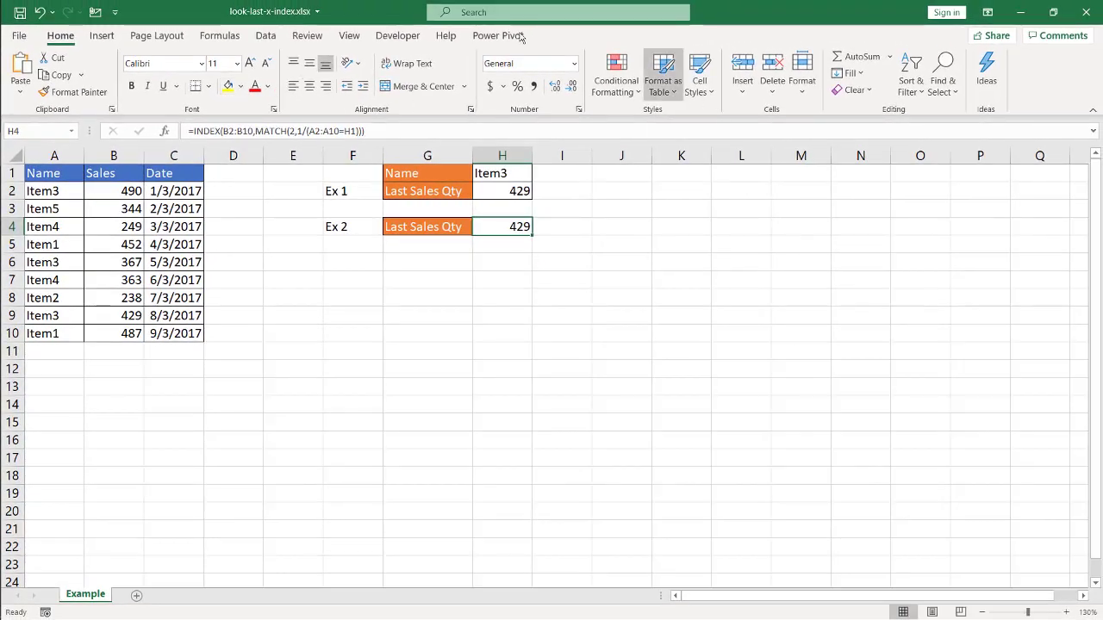
Step: Run Evaluate Formula on H4, stepping until A2:A10=H1 becomes a TRUE/FALSE array
{"action": "left_click", "coordinate": [219, 35]}
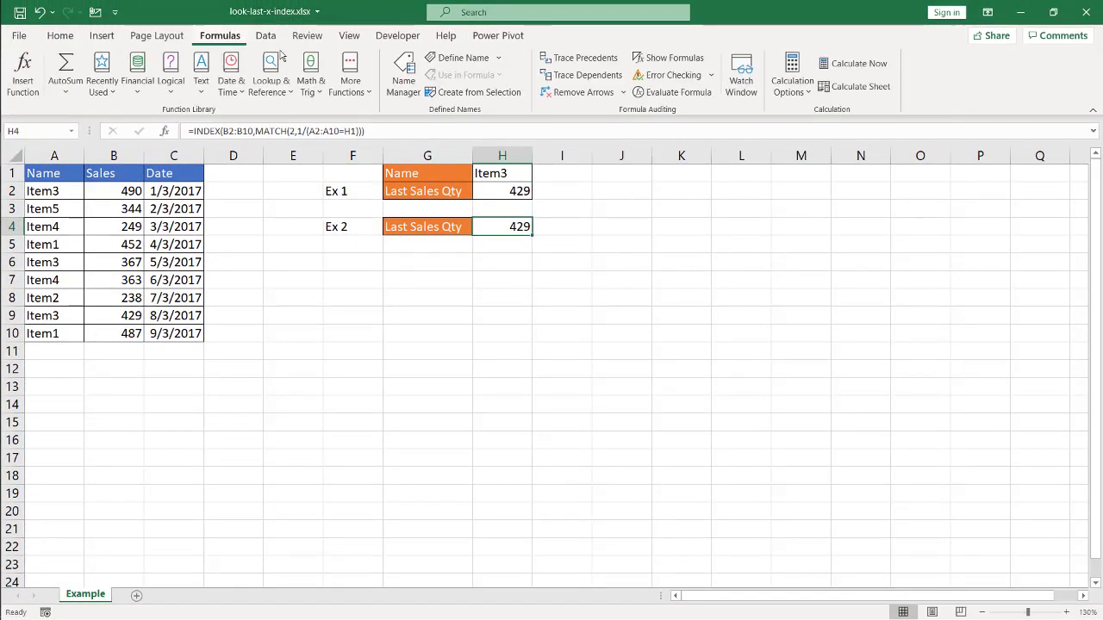
{"action": "left_click", "coordinate": [662, 93]}
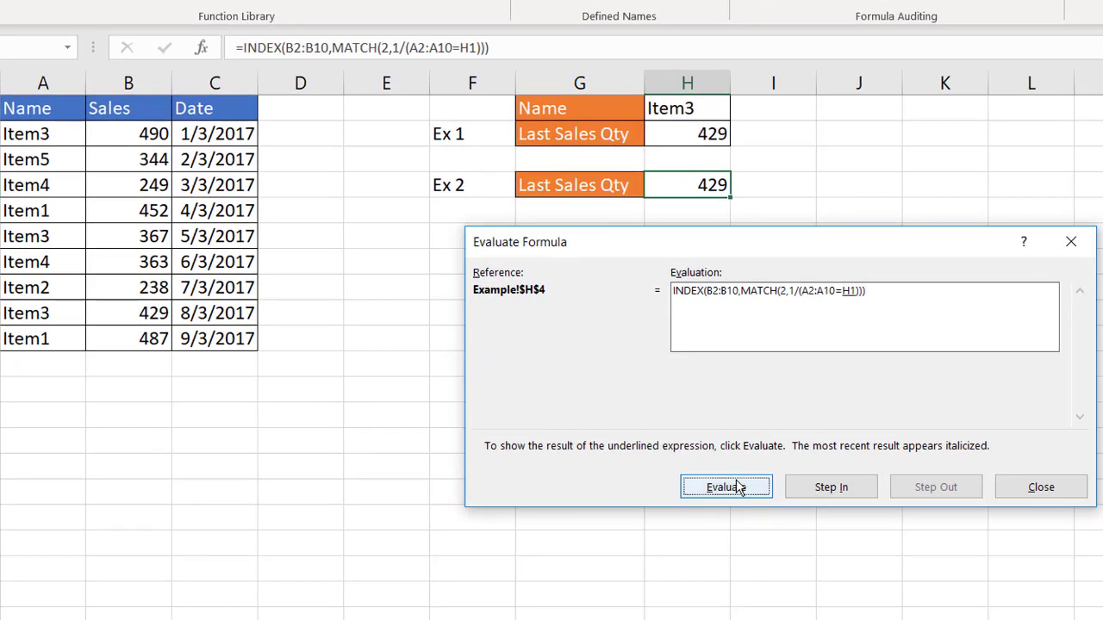
{"action": "left_click", "coordinate": [577, 506]}
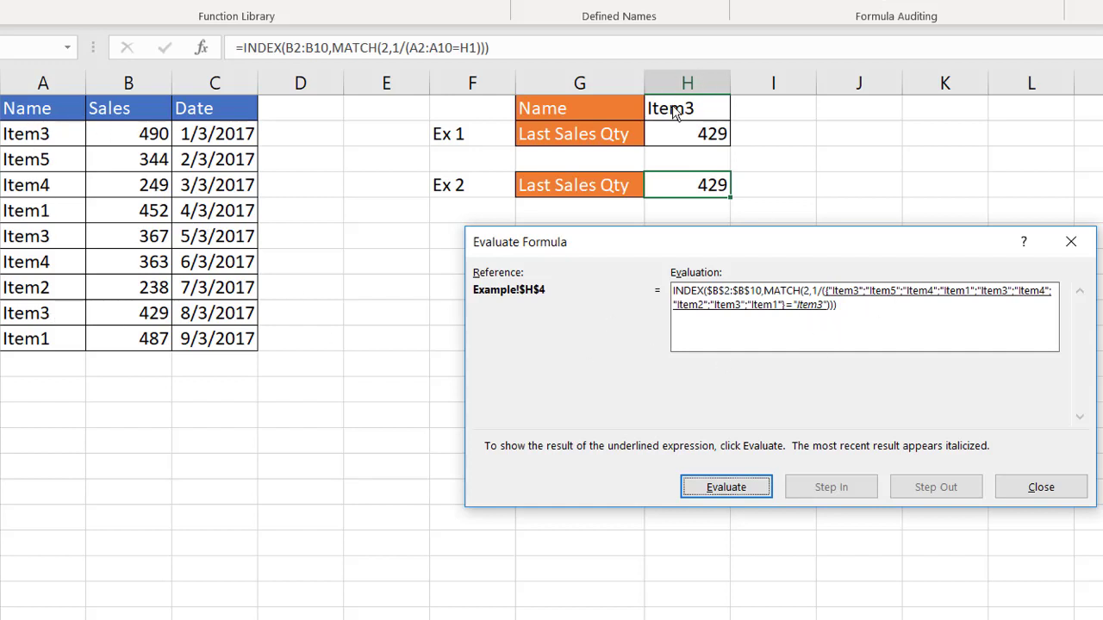
{"action": "left_click", "coordinate": [743, 488]}
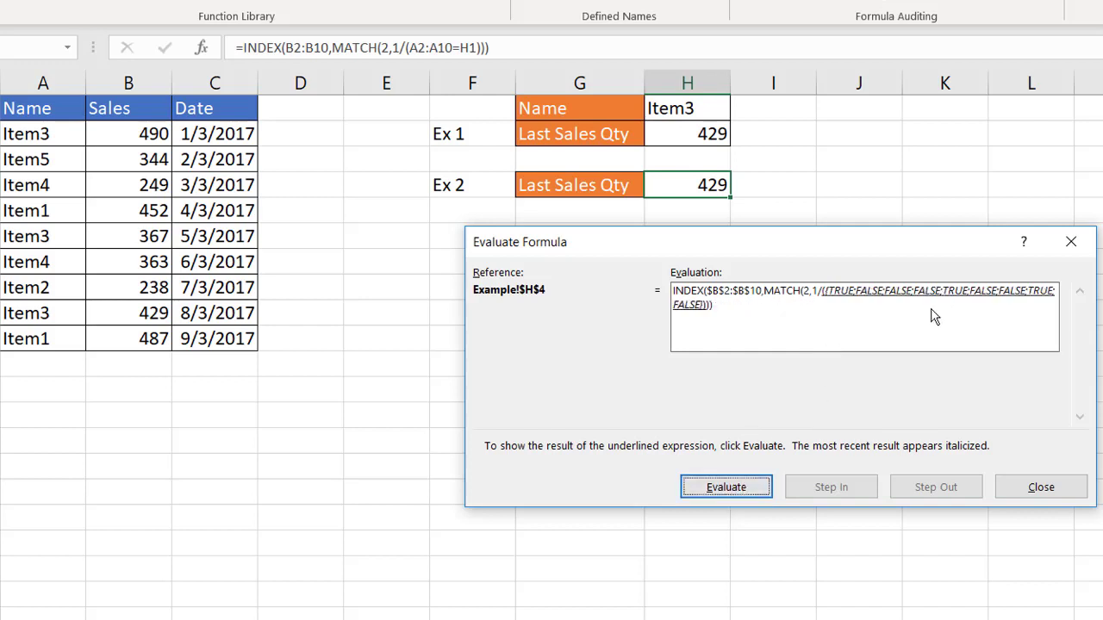
{"action": "left_click", "coordinate": [732, 493]}
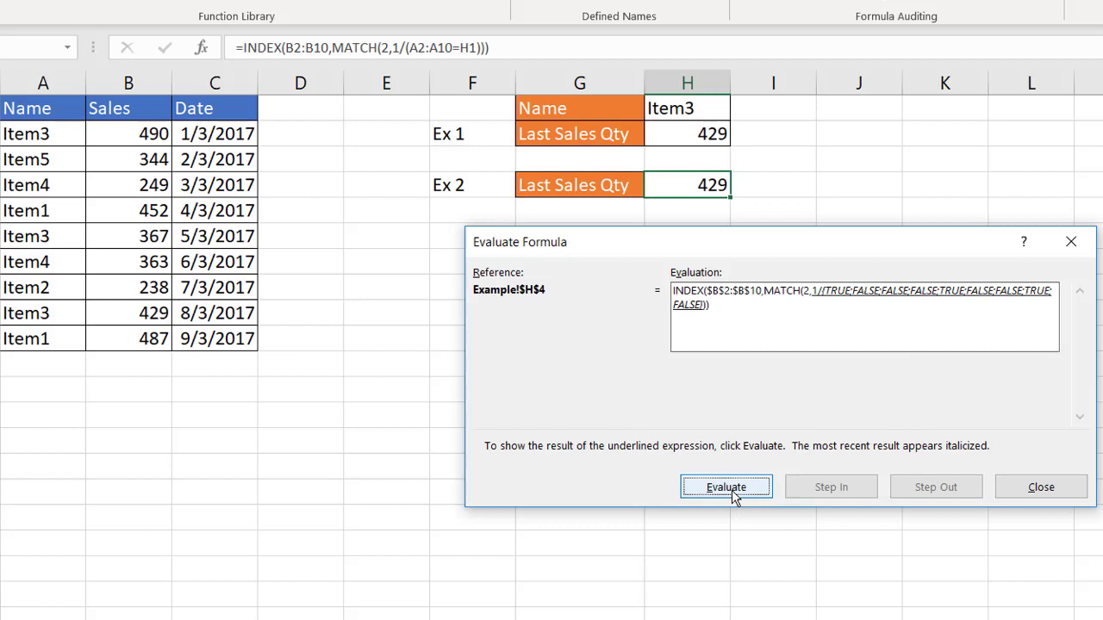
Step: Evaluate the division into an array of 1s and #DIV/0! errors
{"action": "left_click", "coordinate": [732, 492]}
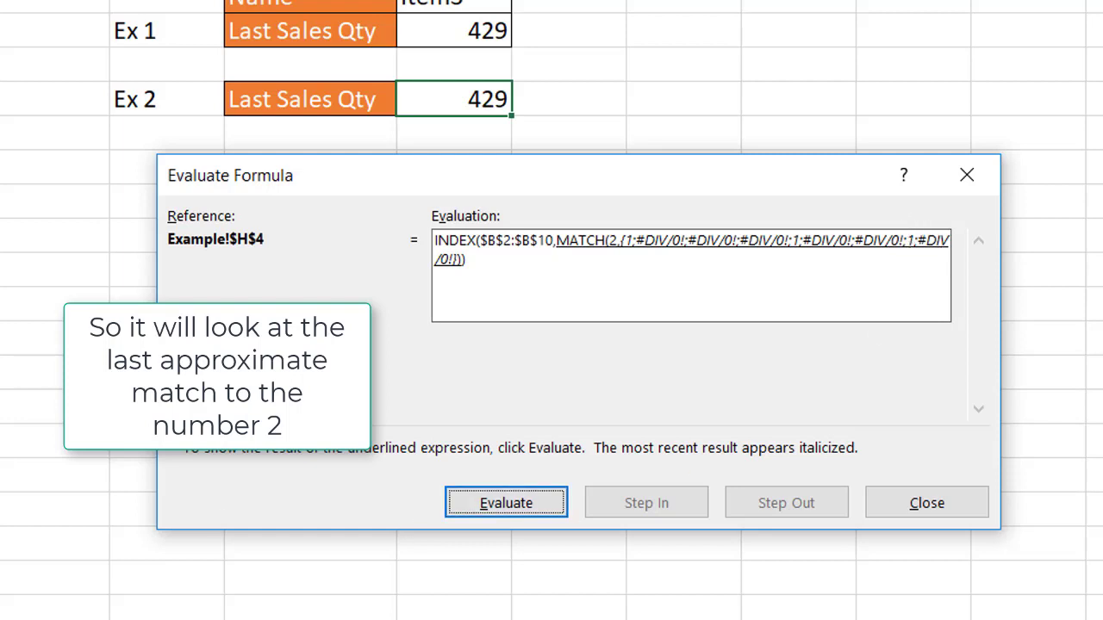
Step: Evaluate MATCH to position 8, then INDEX to the final result 429
{"action": "left_click", "coordinate": [513, 509]}
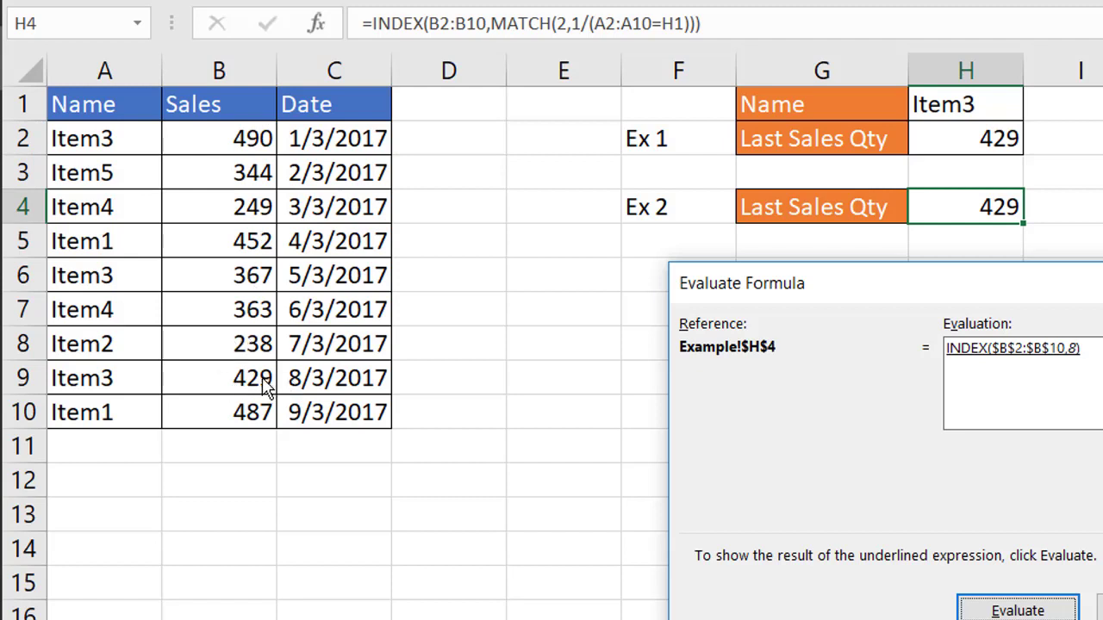
{"action": "left_click", "coordinate": [1046, 612]}
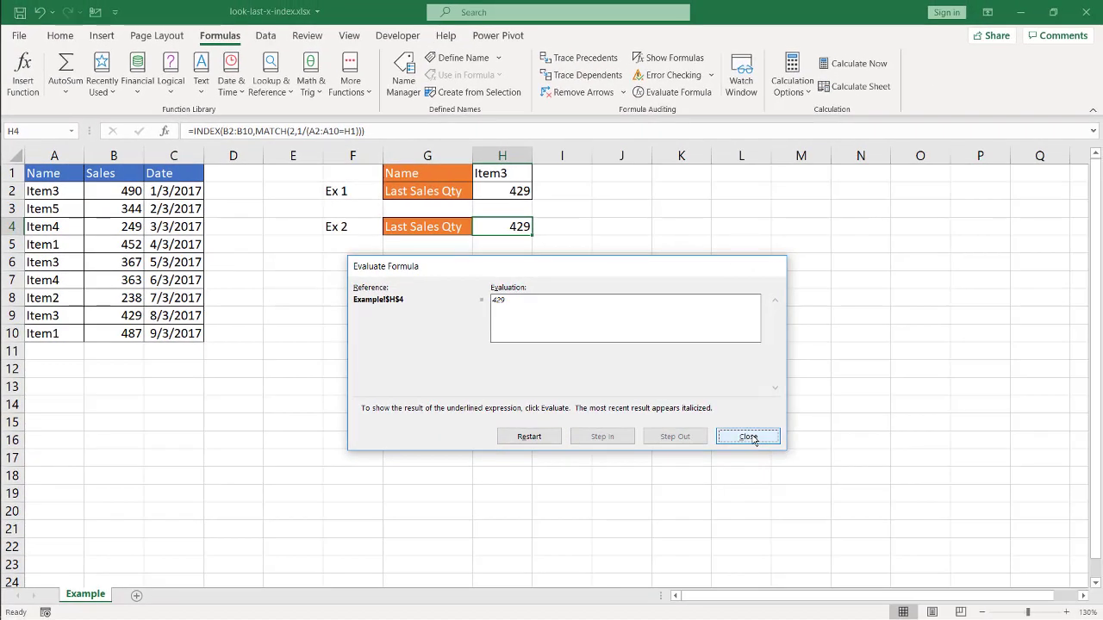
{"action": "left_click", "coordinate": [802, 450]}
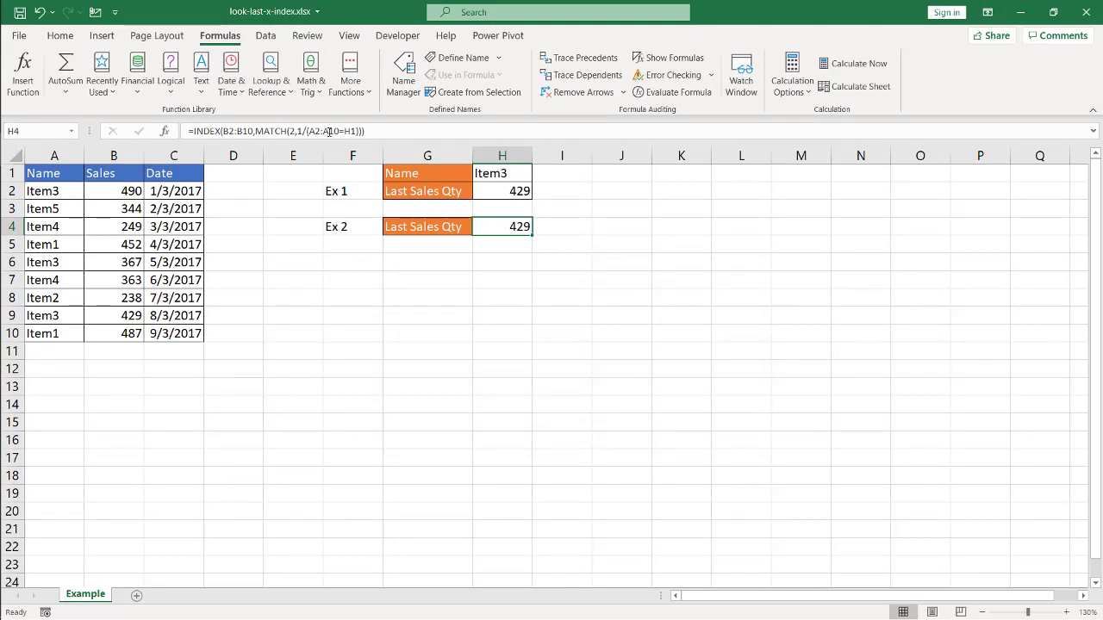
{"action": "left_click", "coordinate": [501, 195]}
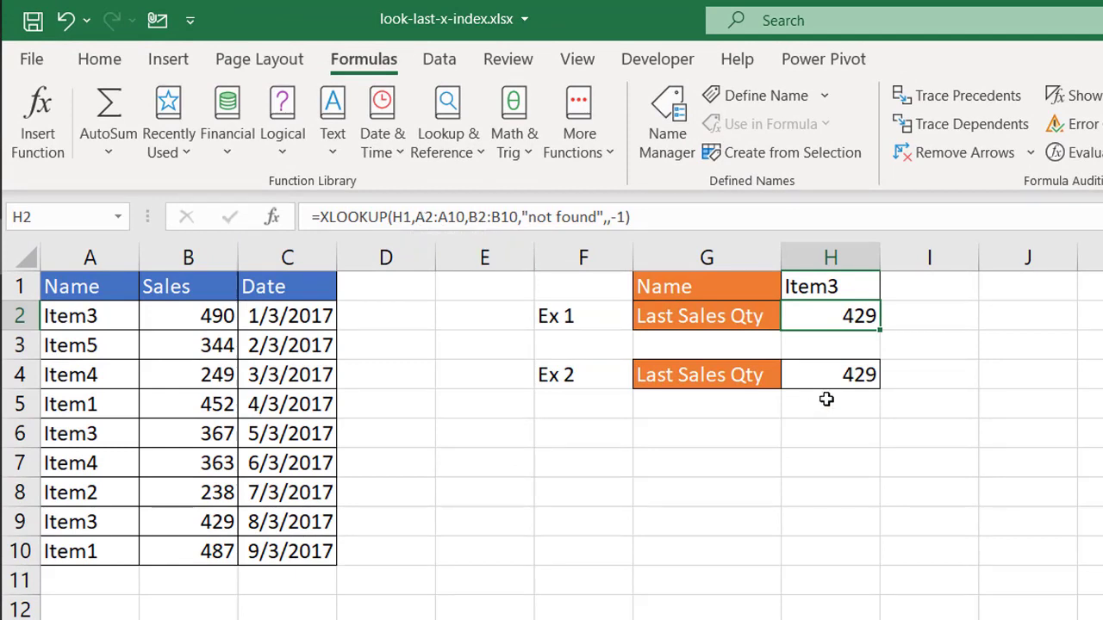
{"action": "left_click", "coordinate": [818, 374]}
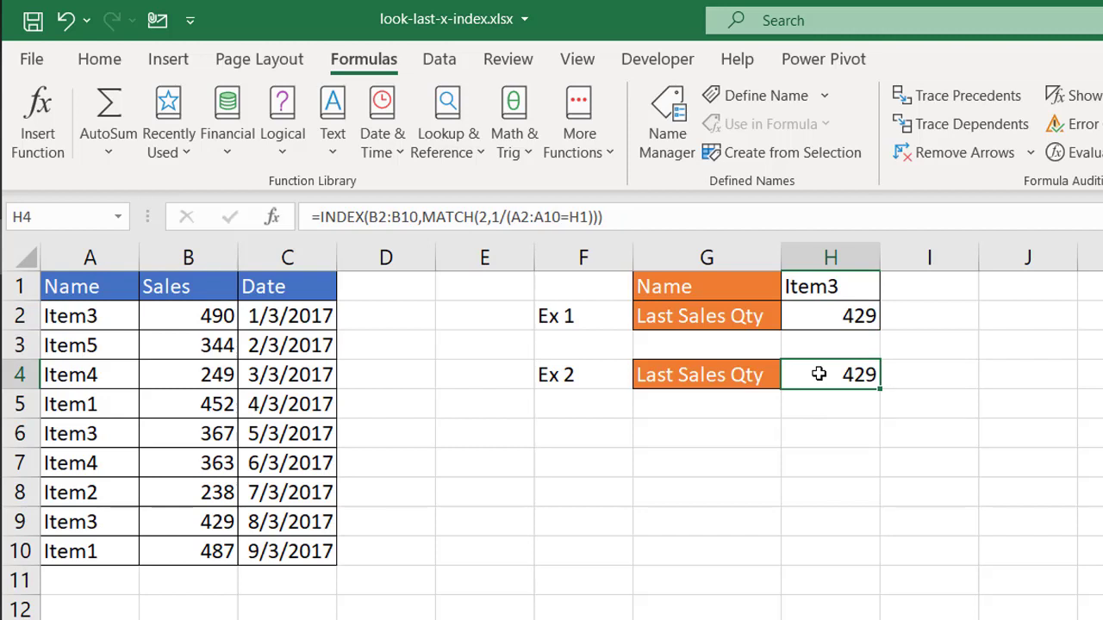